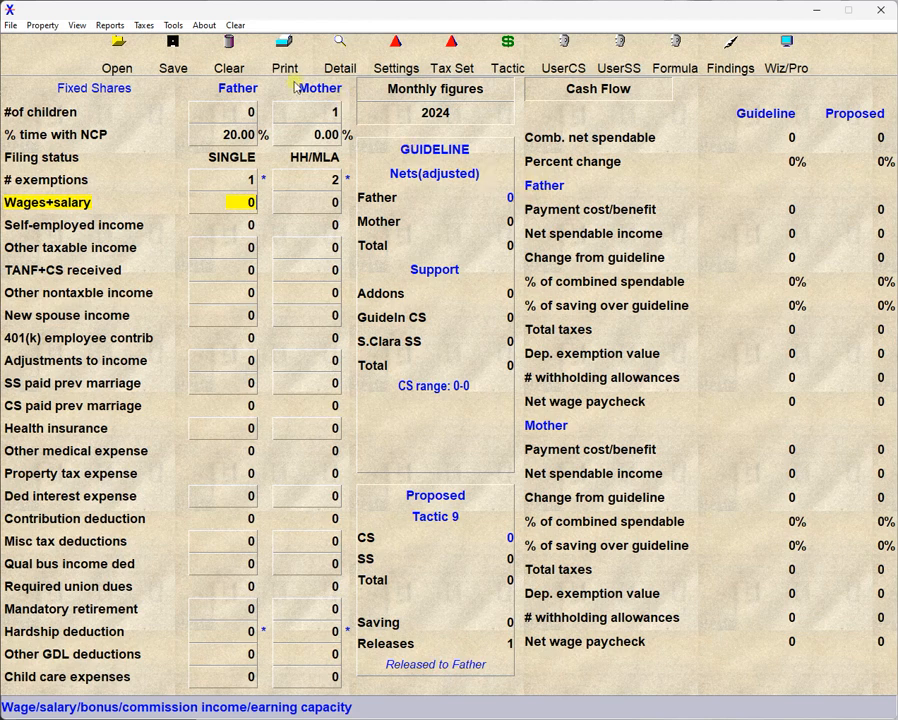
Step: View the father's federal and California tax settings and accept them as they are
click(148, 26)
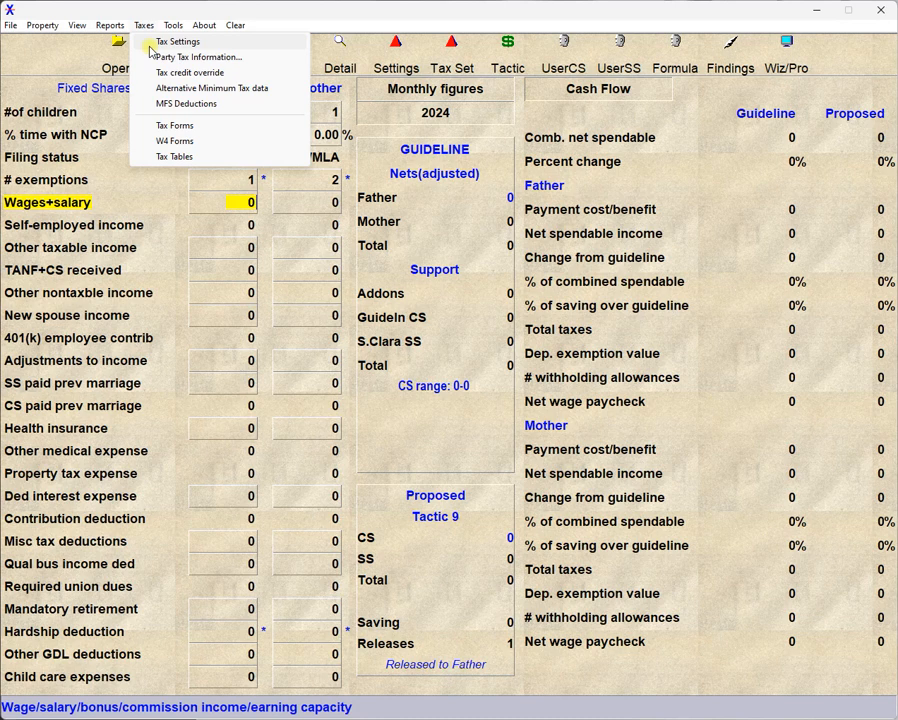
click(220, 209)
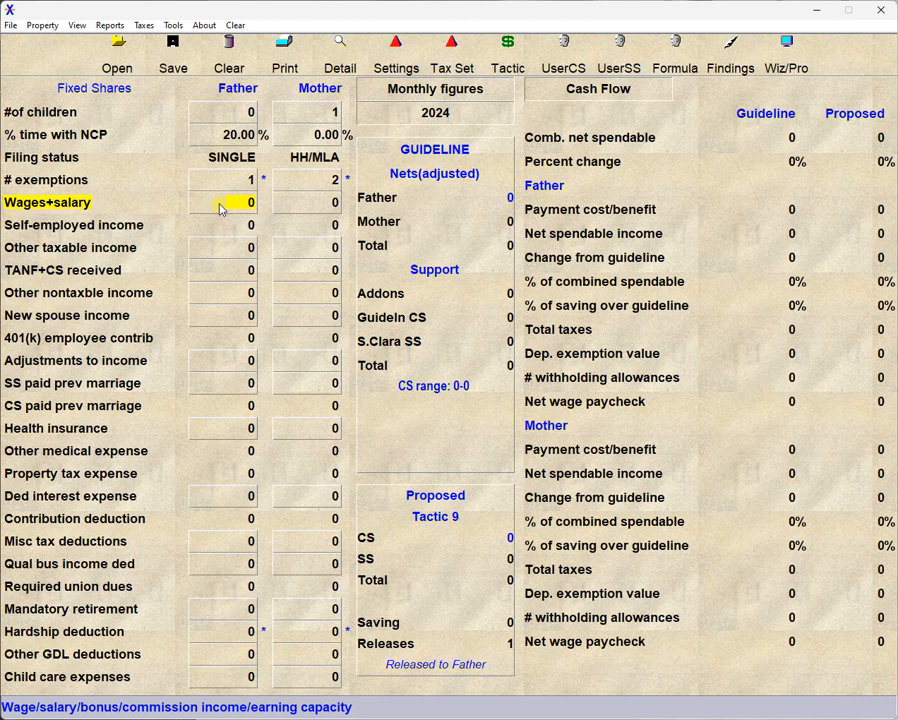
click(144, 26)
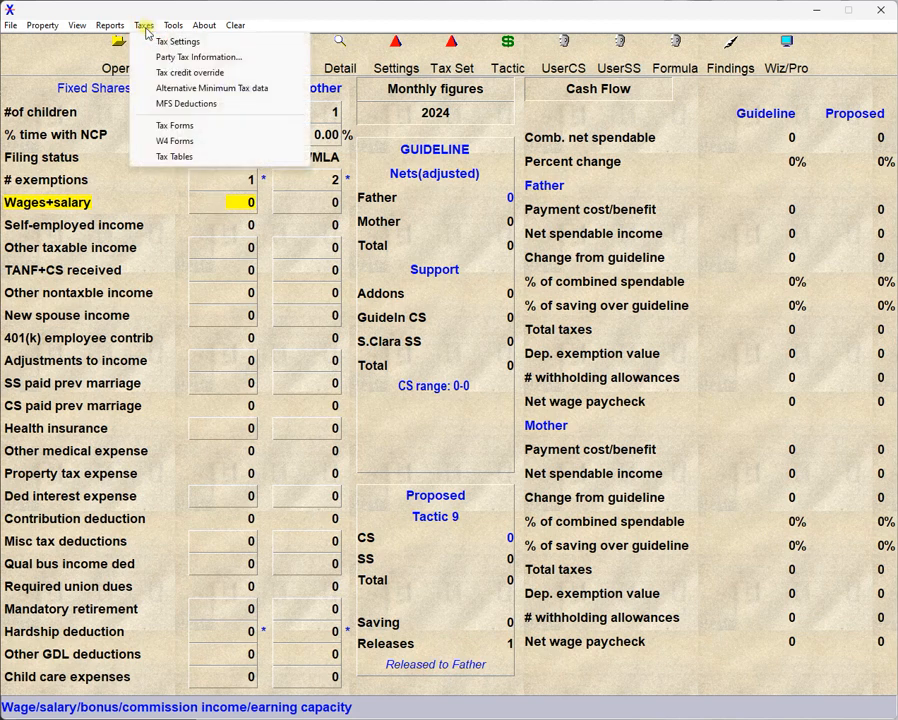
click(160, 42)
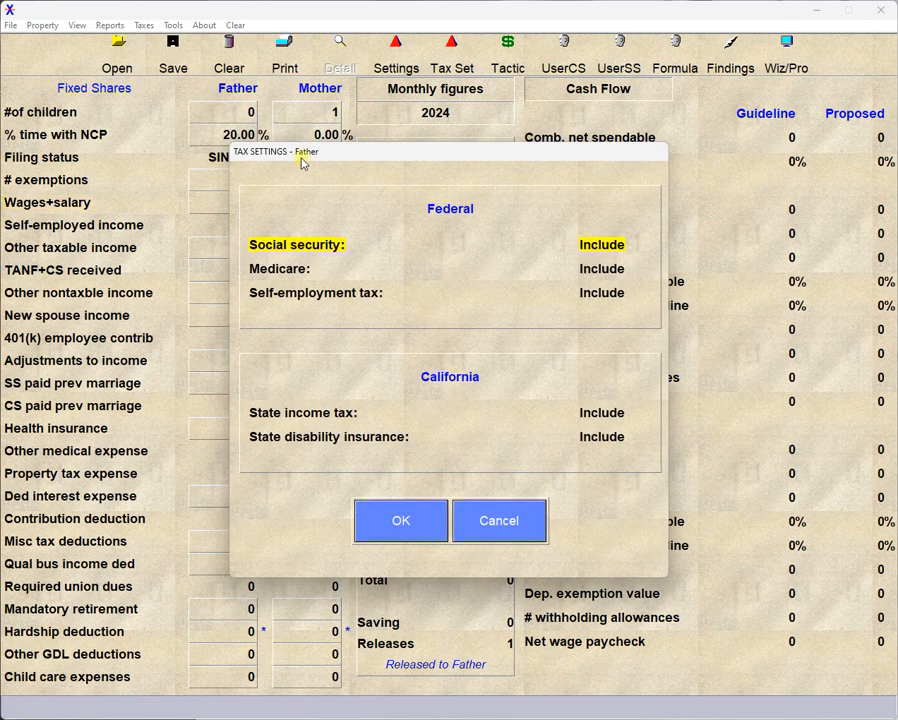
click(401, 521)
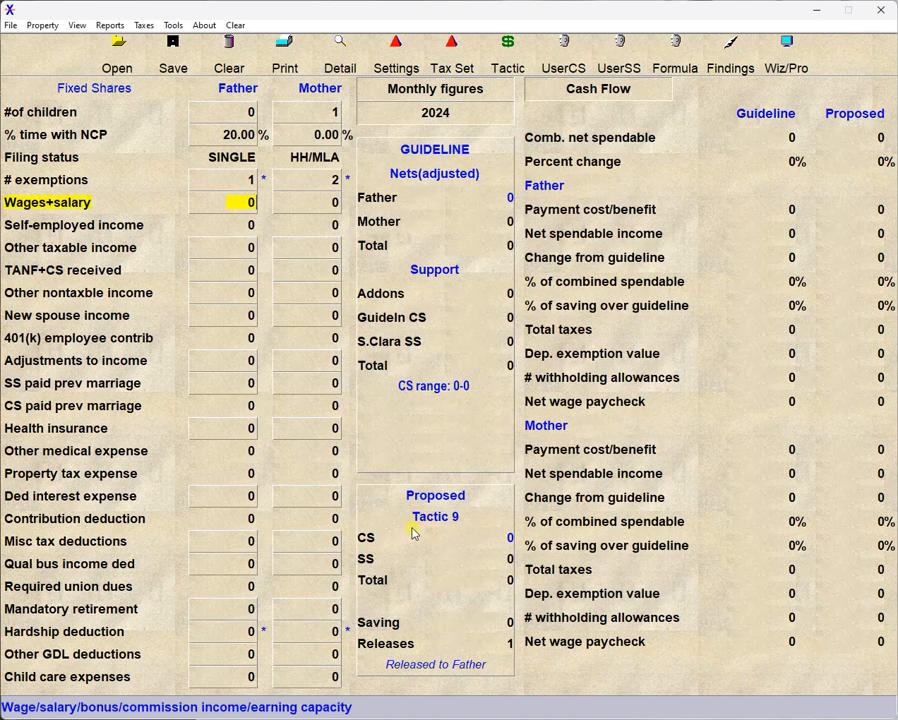
Step: View the mother's federal and California tax settings, starting from her other taxable income entry
click(309, 250)
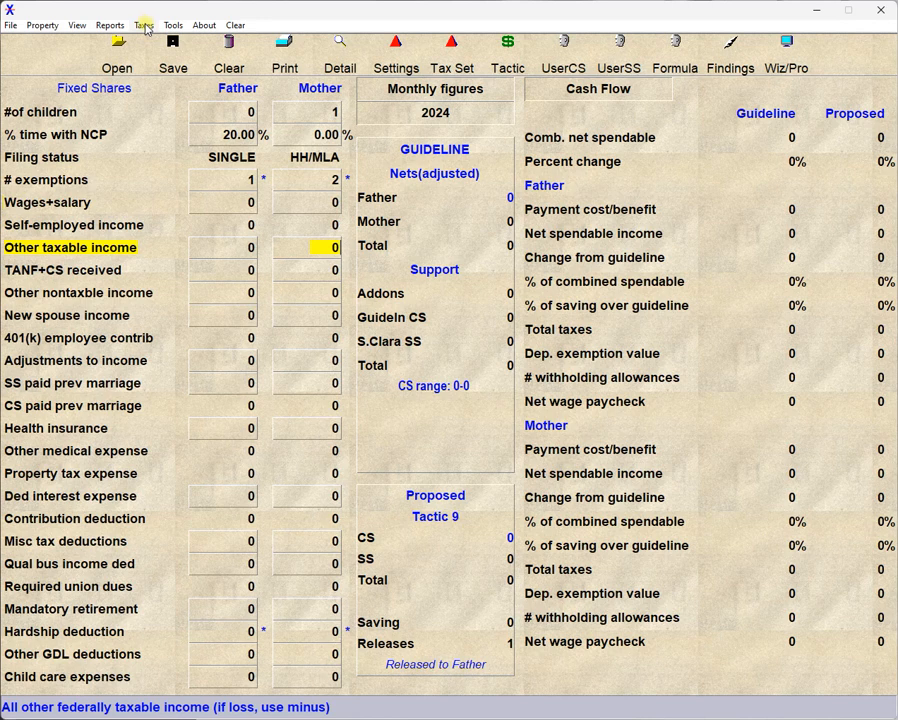
click(145, 27)
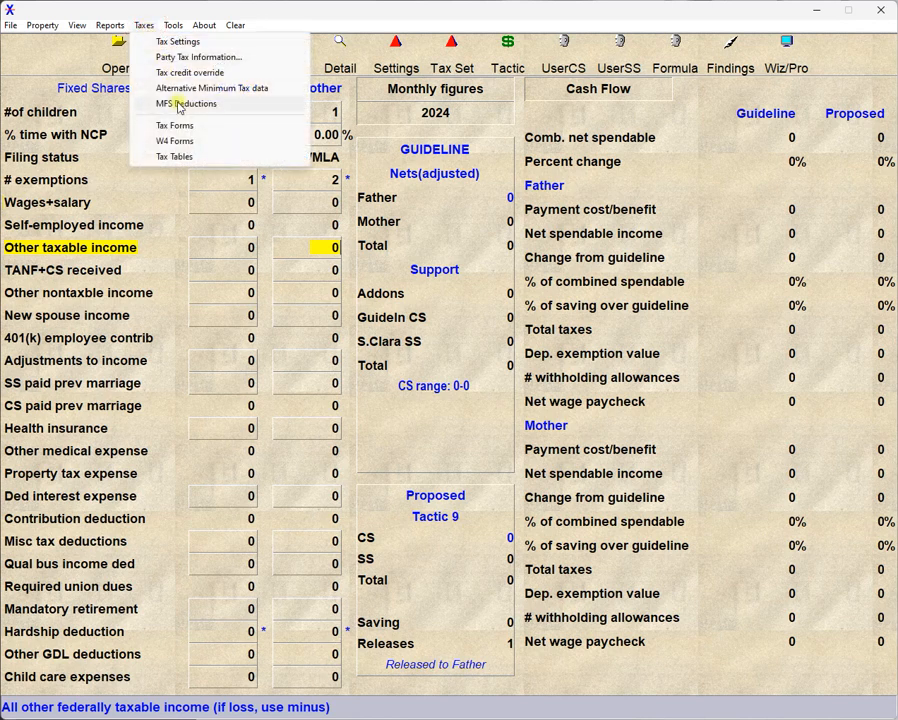
click(180, 41)
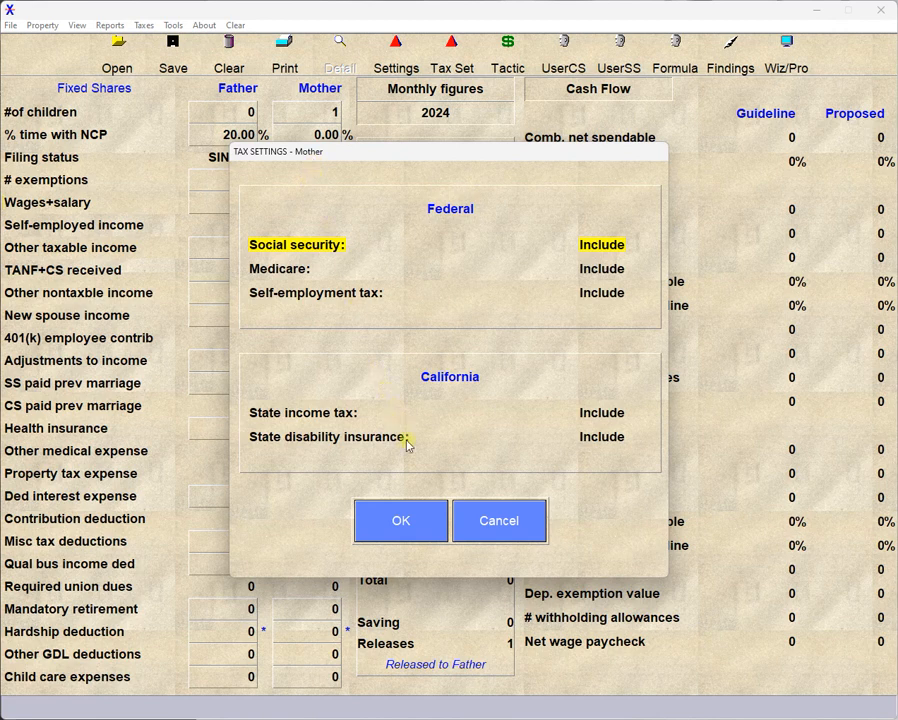
click(405, 521)
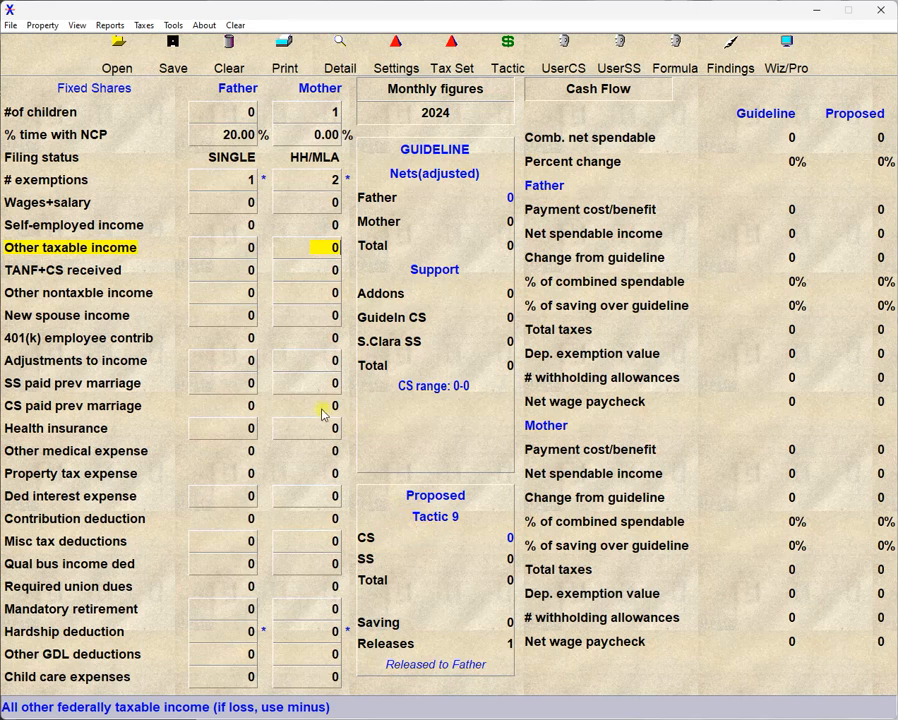
Step: Try to open the tax settings and other tax options with the tax year selected instead of a parent's entry
click(416, 117)
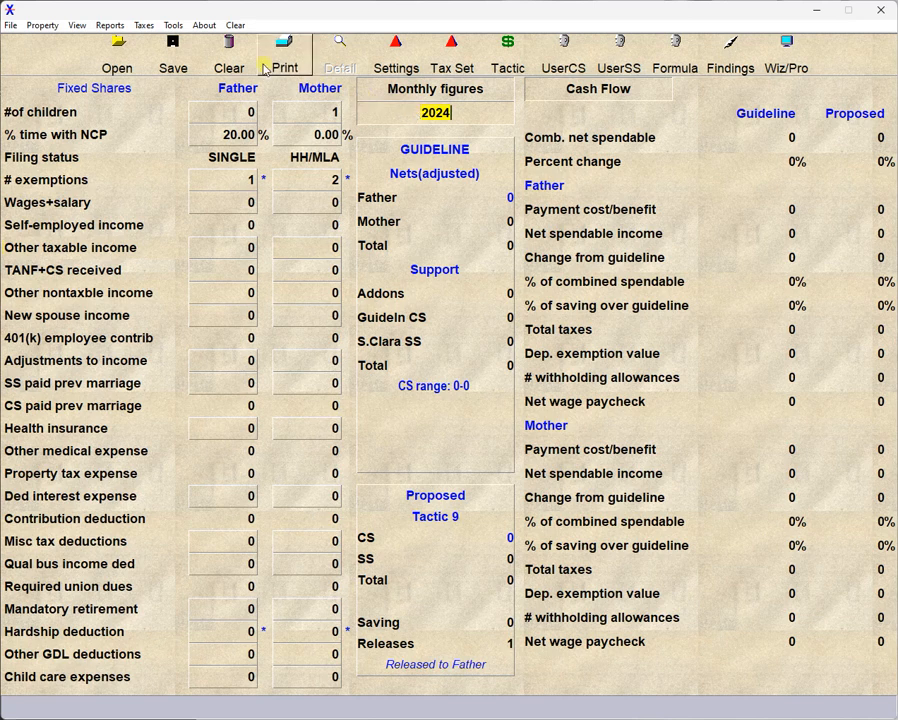
click(143, 27)
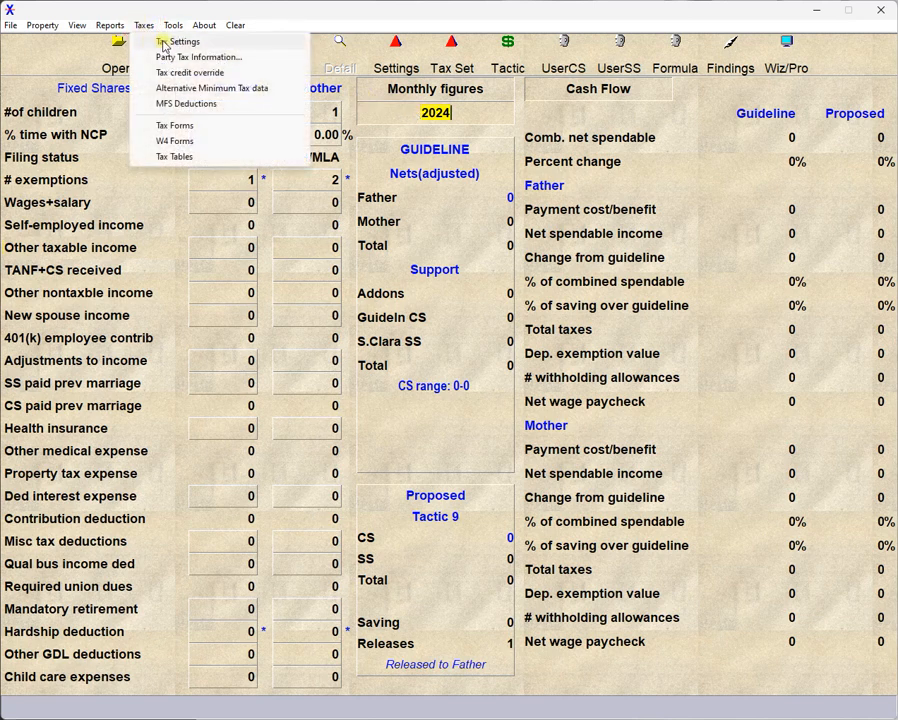
click(167, 44)
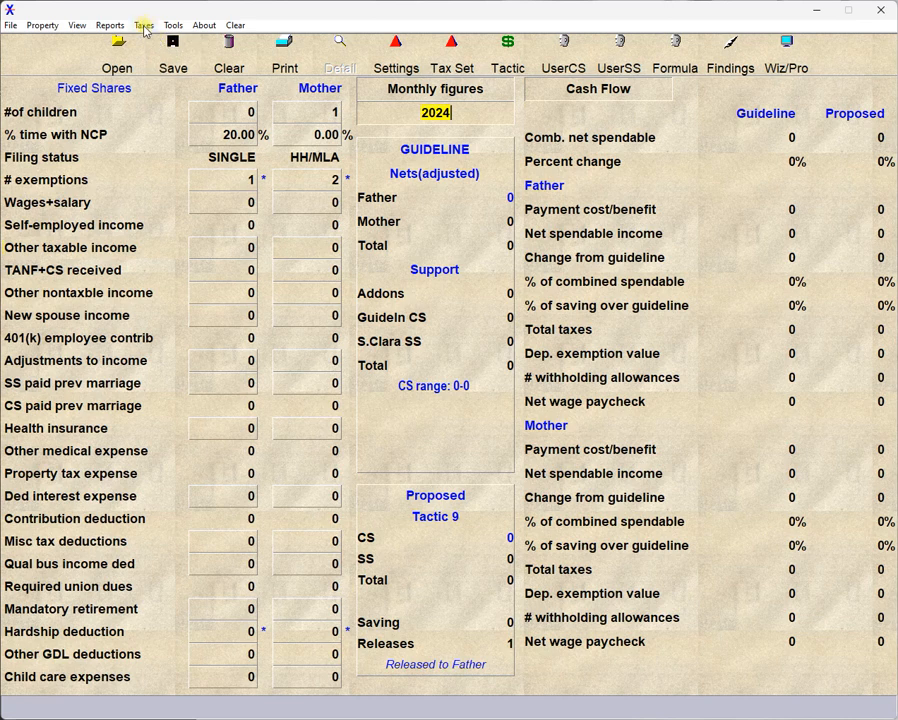
click(145, 30)
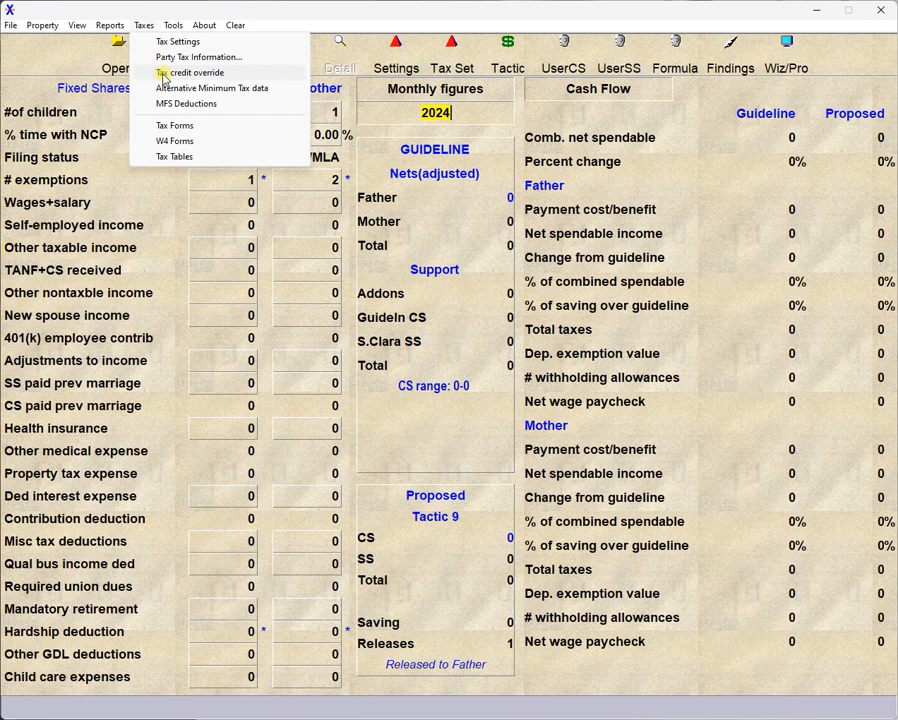
click(112, 56)
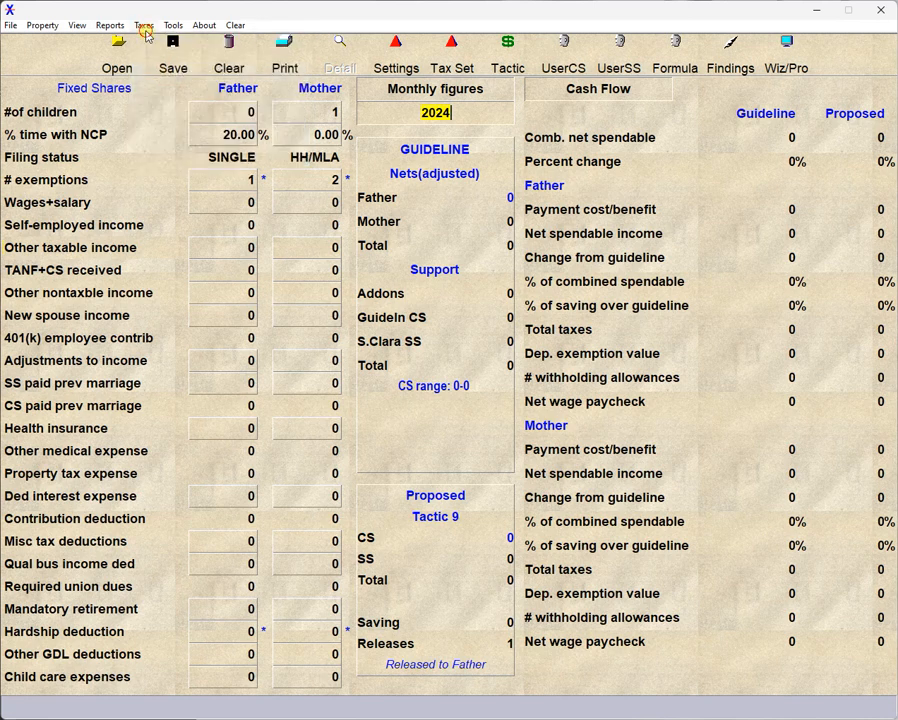
click(144, 25)
click(88, 100)
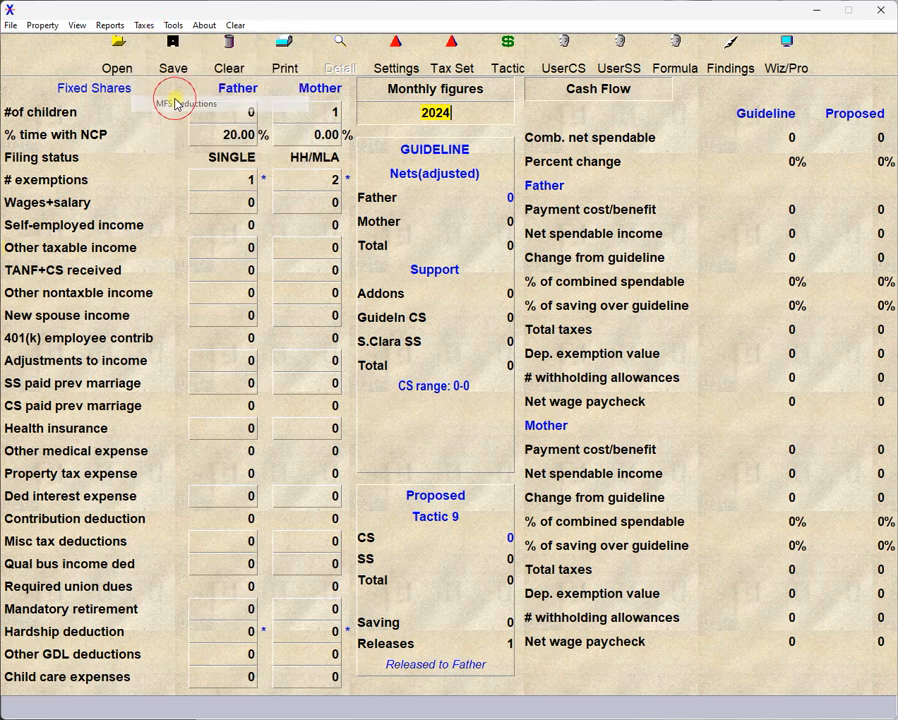
click(440, 64)
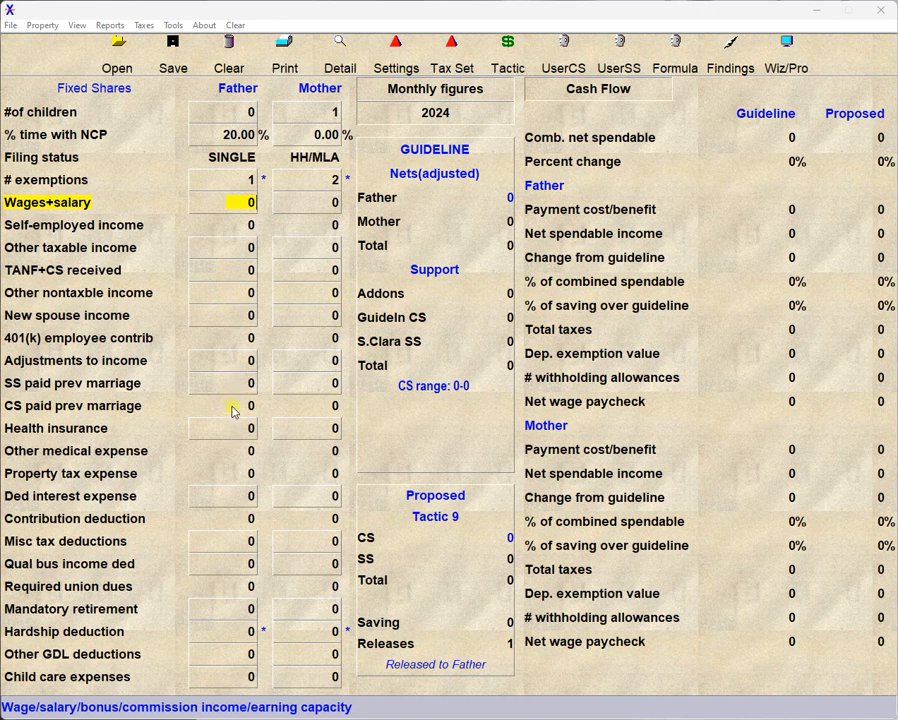
Step: View the detailed breakdown of the father's other taxable income and close it without changes
click(230, 248)
click(230, 248)
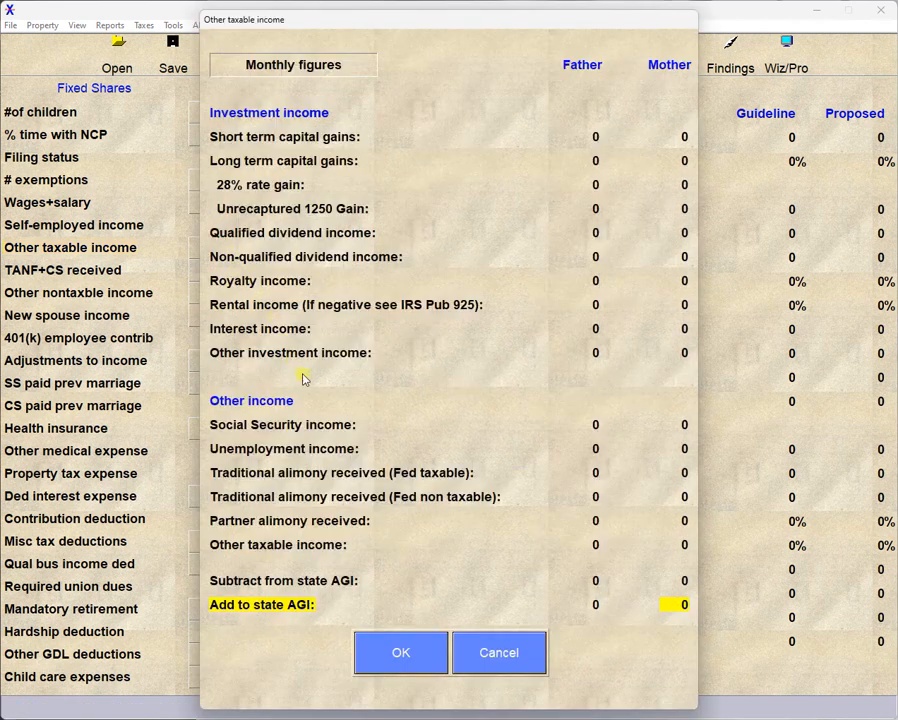
click(498, 653)
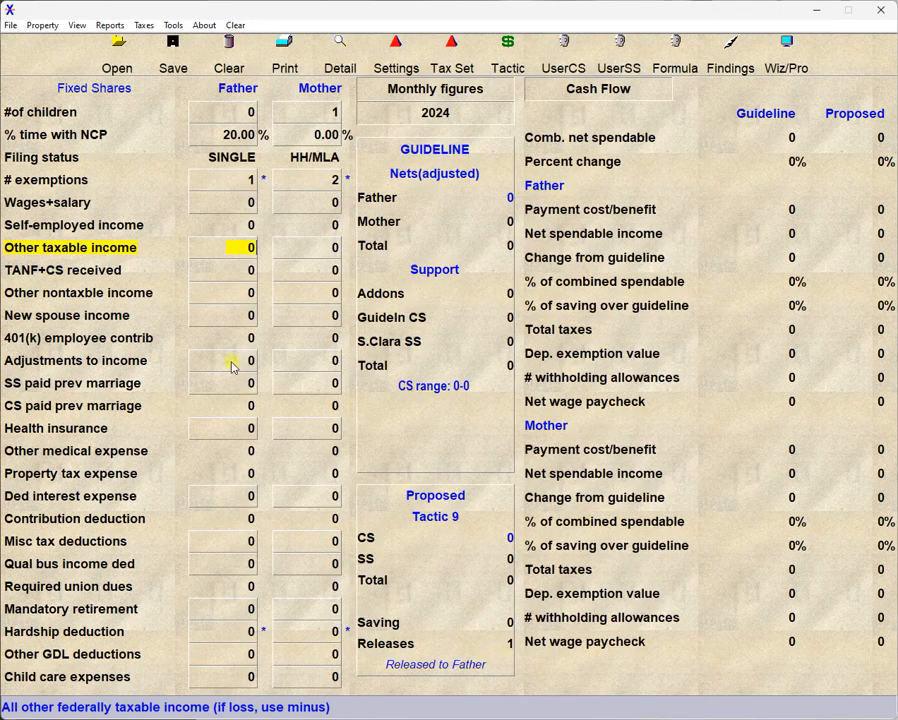
Step: Cycle the father's filing status through its options and back to SINGLE
click(234, 160)
click(234, 160)
click(234, 160)
click(234, 161)
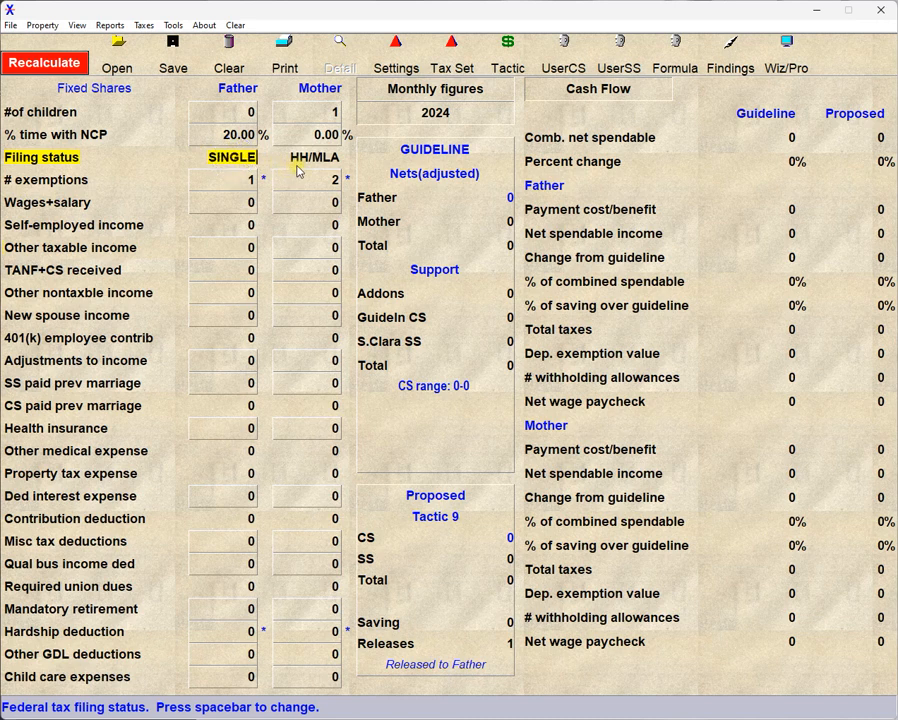
Step: Set the number of children with the mother to 4 and accept the children's details
click(326, 116)
text(4)
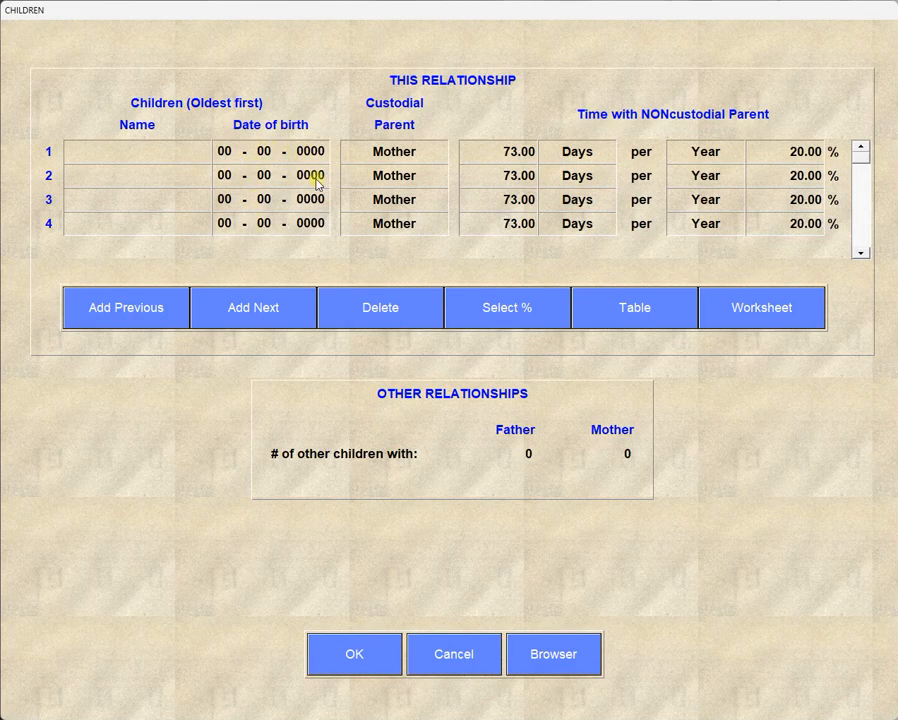
click(356, 655)
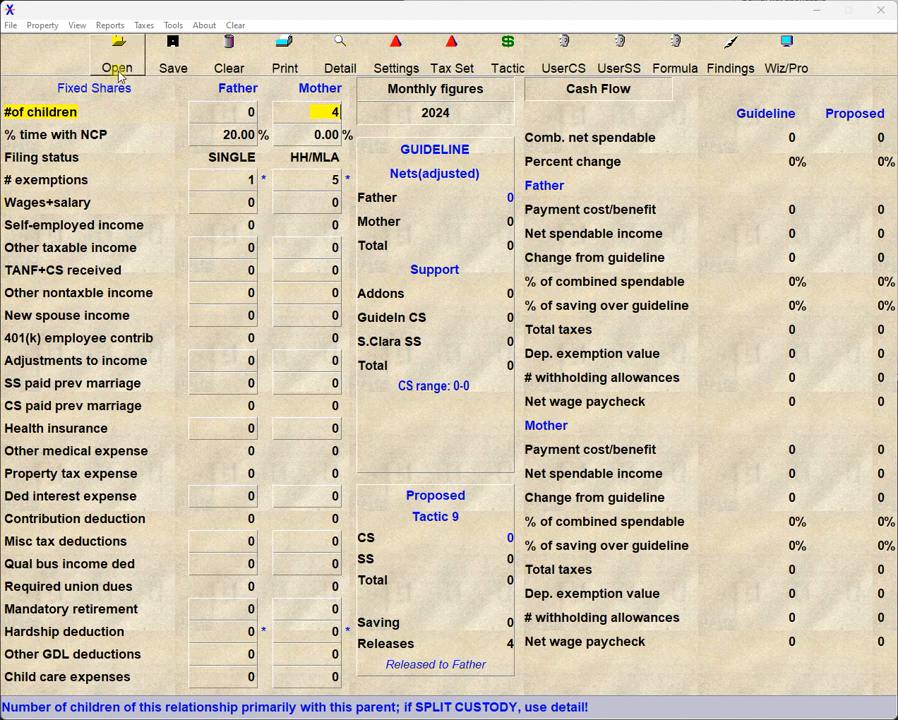
Step: In the father's tax settings, switch the federal Social Security, Medicare and self-employment taxes to Exclude and back to Include
click(143, 25)
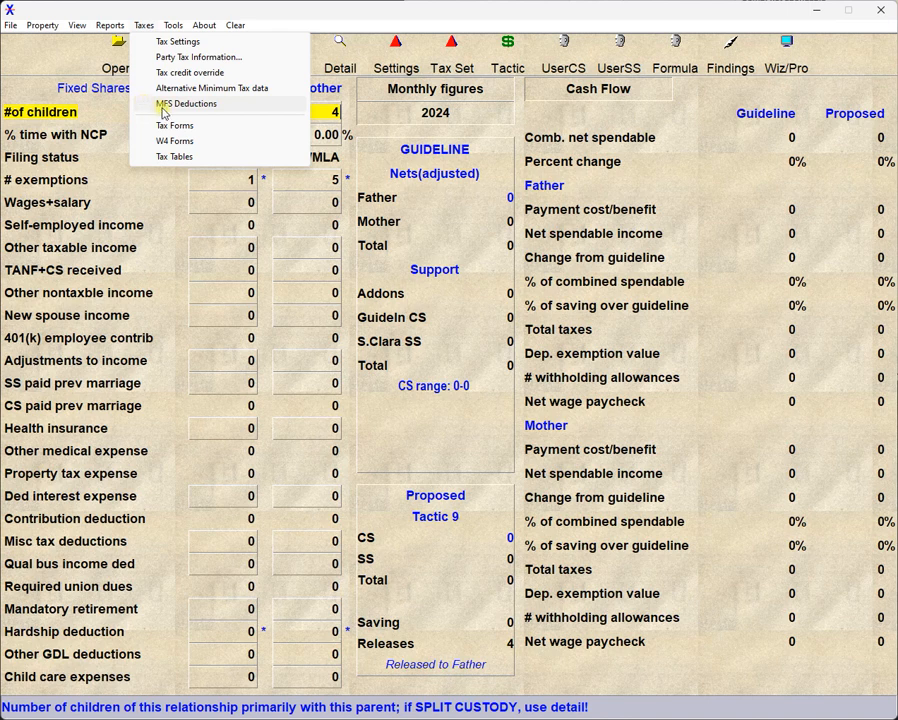
click(222, 204)
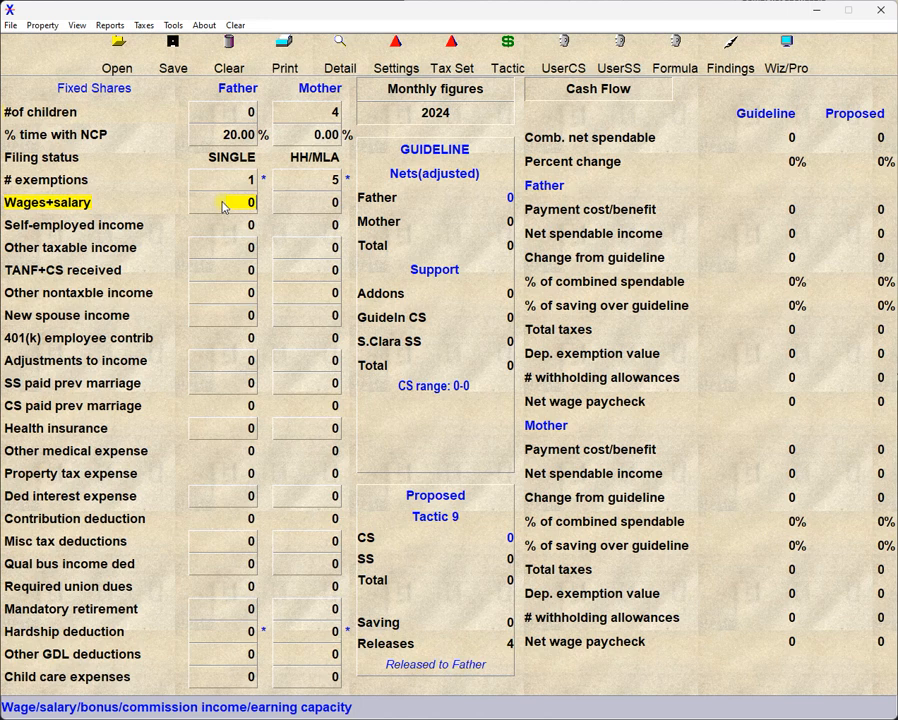
click(146, 27)
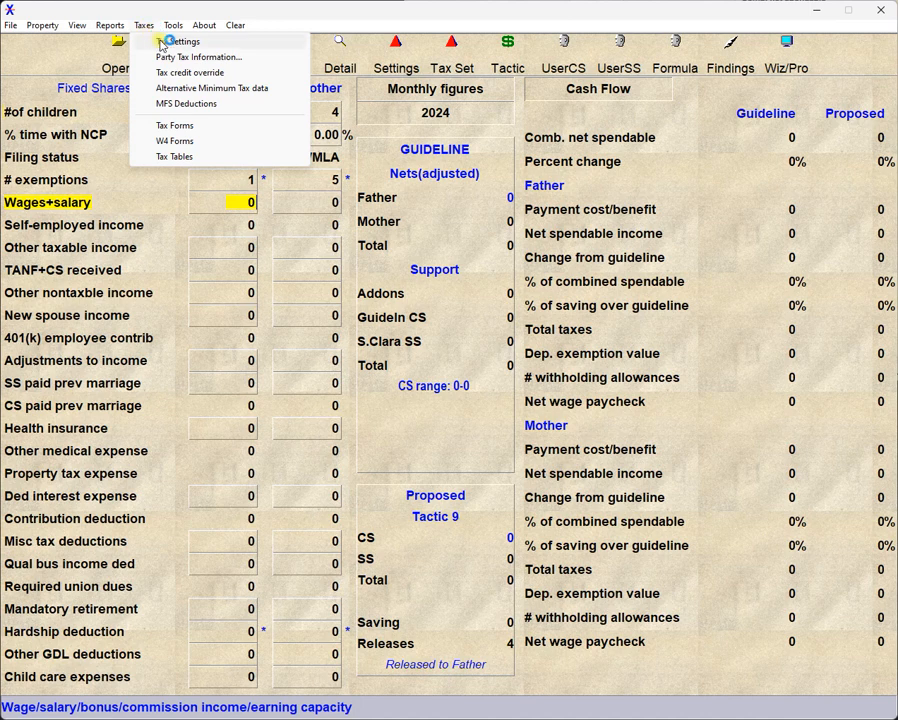
click(164, 42)
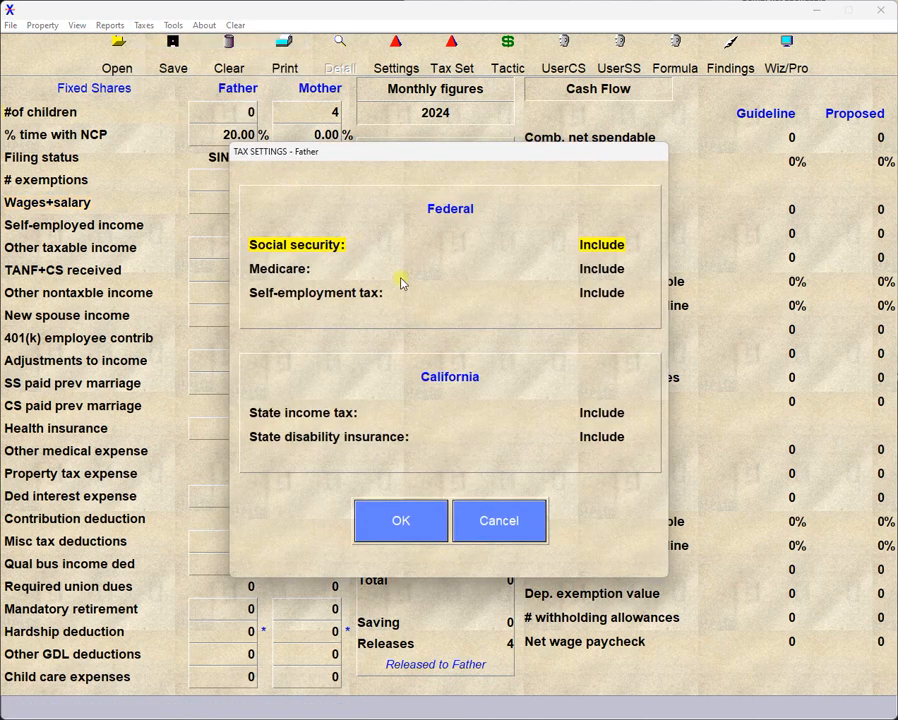
click(603, 245)
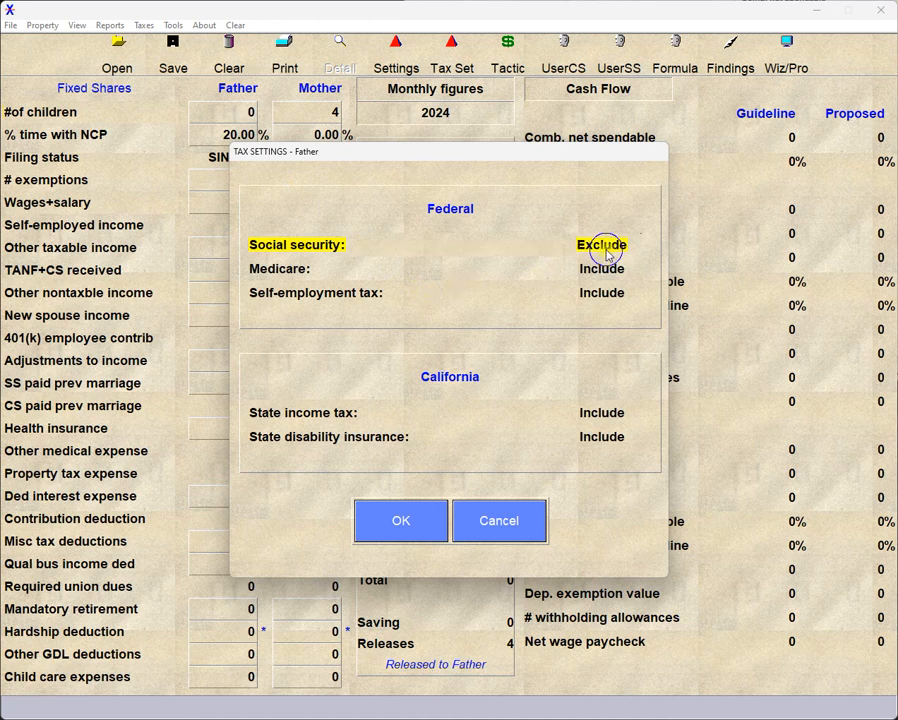
click(605, 244)
click(598, 268)
click(600, 268)
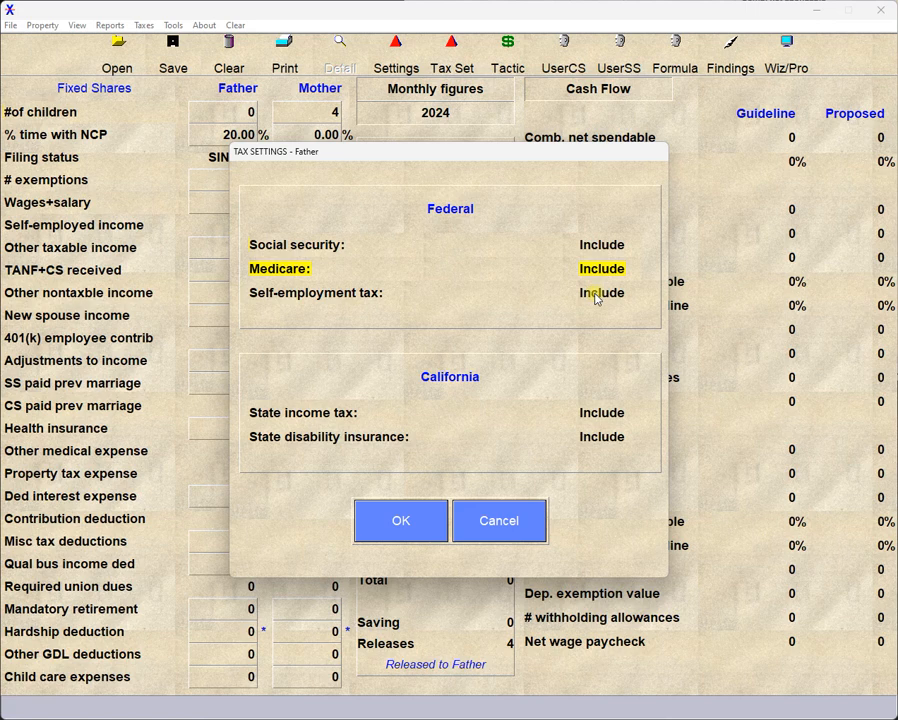
click(596, 296)
key(space)
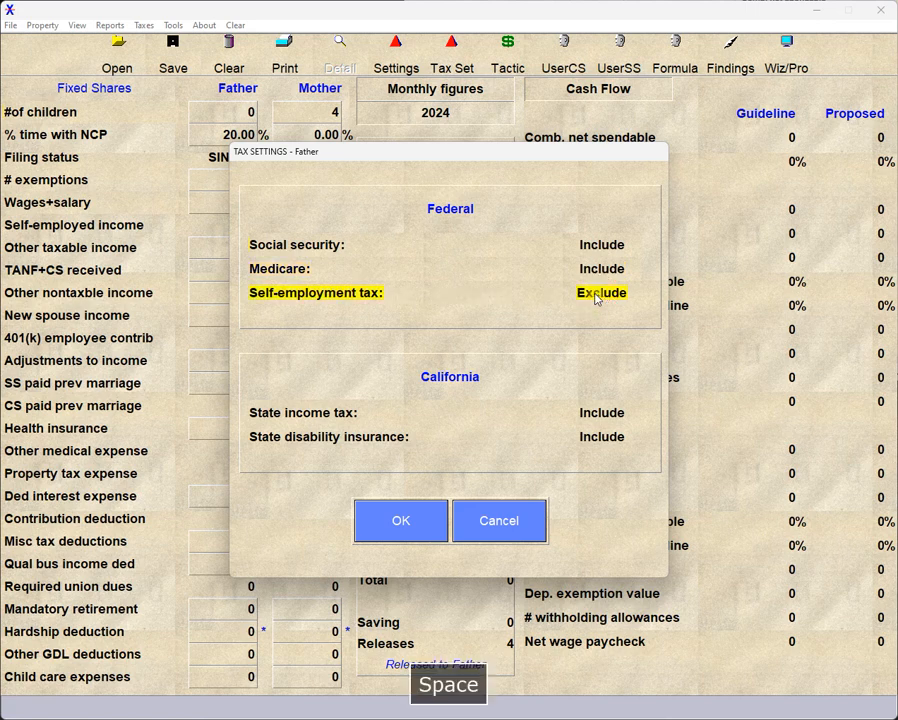
click(596, 296)
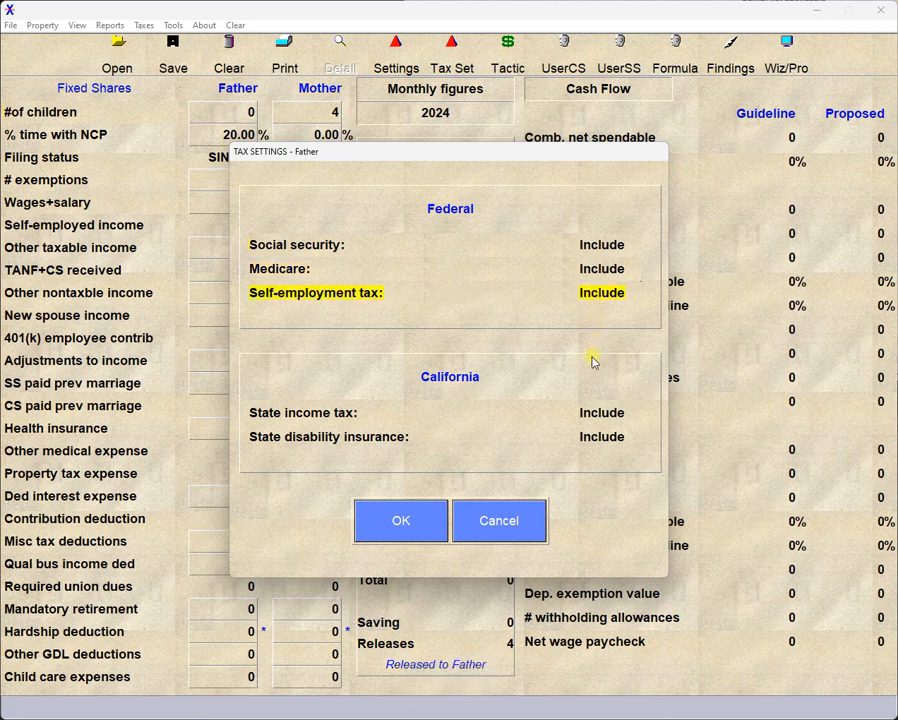
Step: Try a state income tax value of 1.5 for the father, restore it to Include, and cancel the tax settings
click(597, 420)
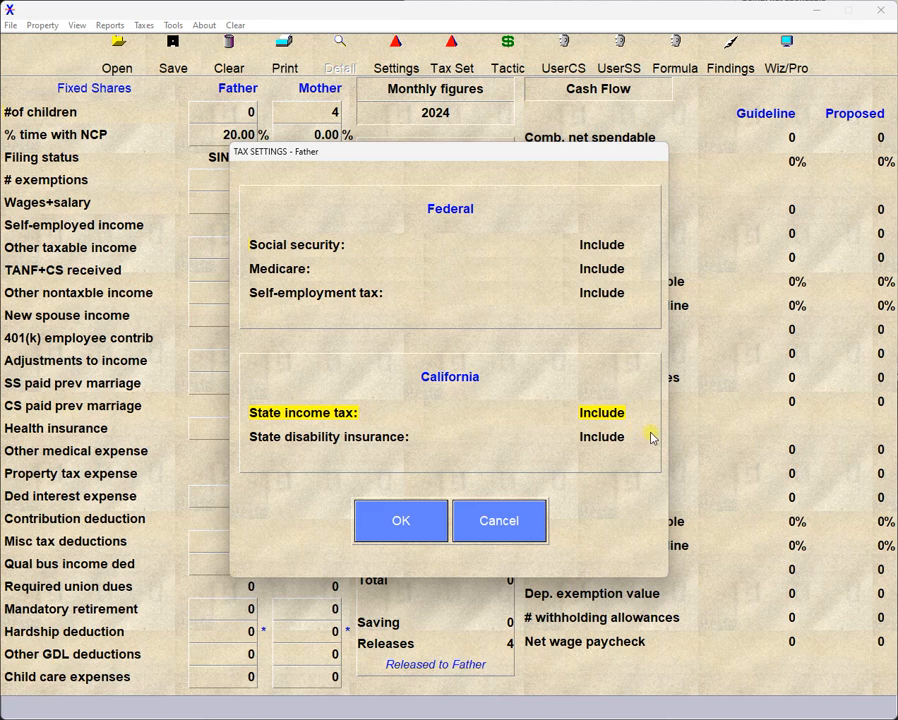
text(1)
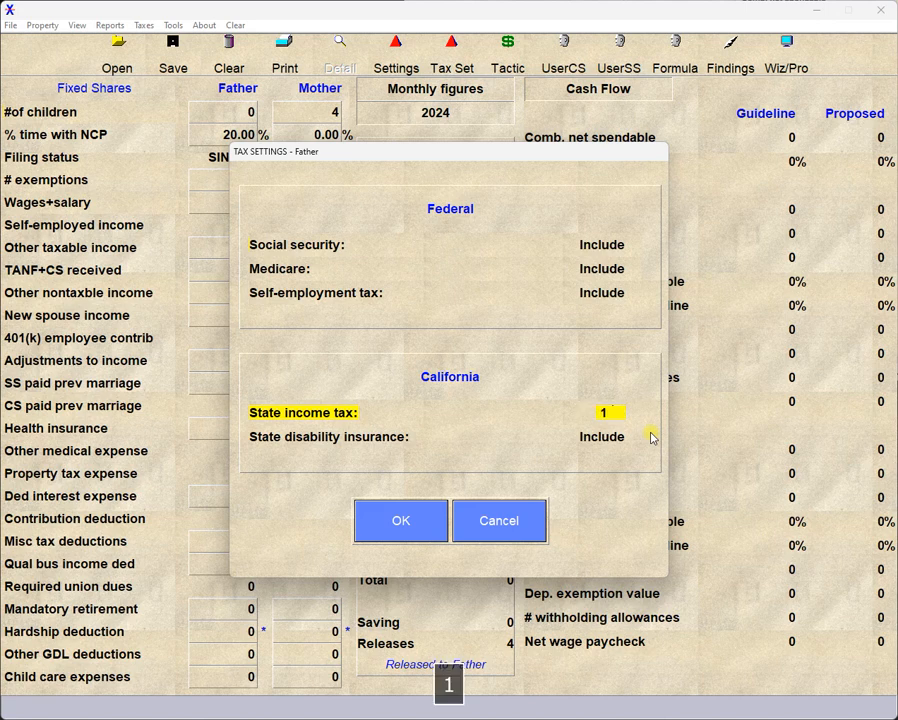
text(.5)
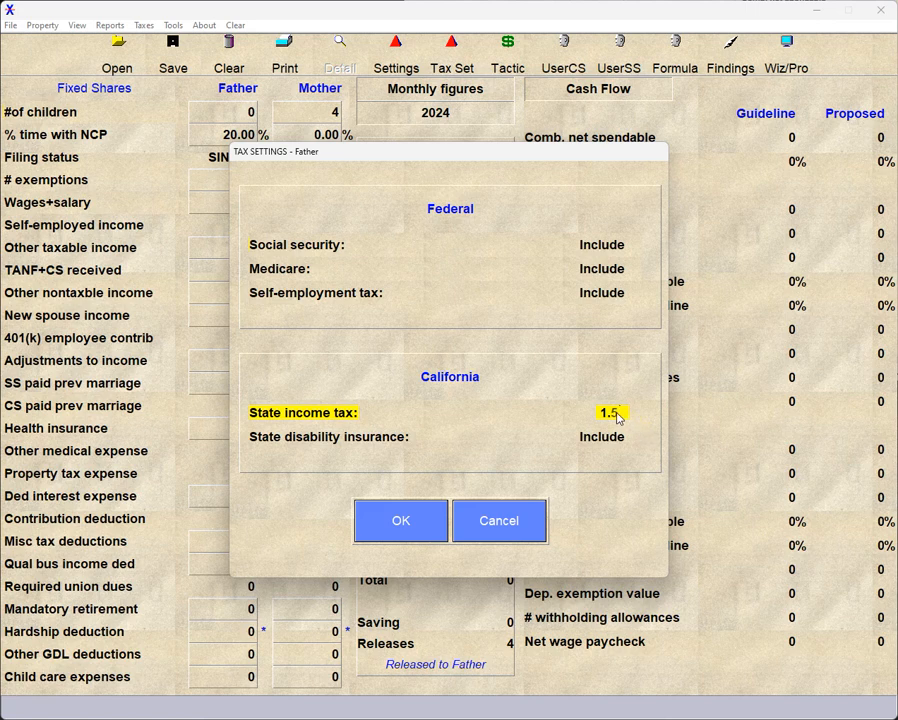
click(617, 416)
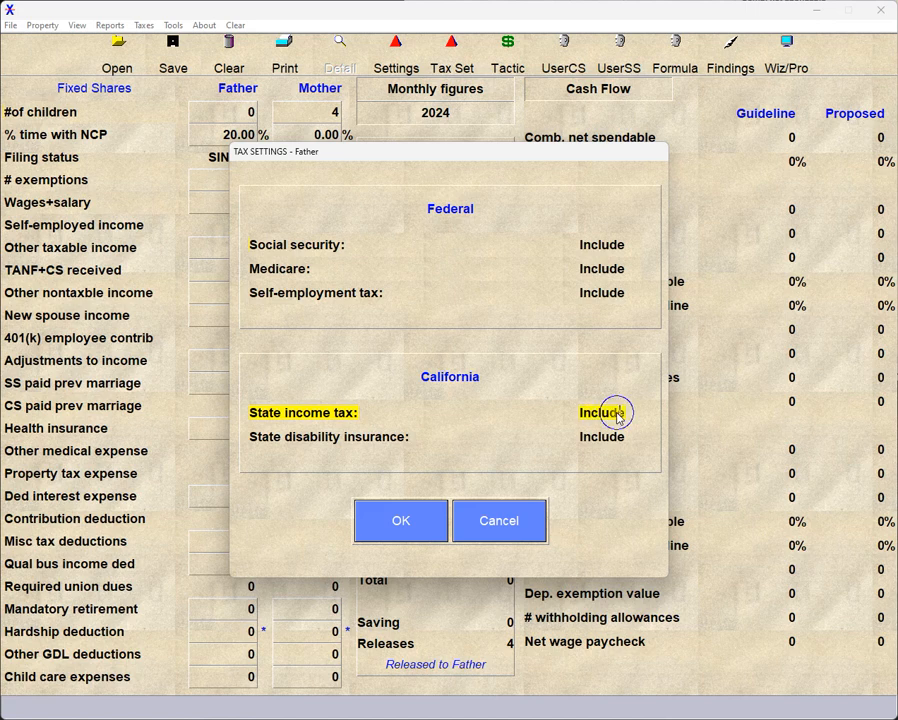
click(505, 532)
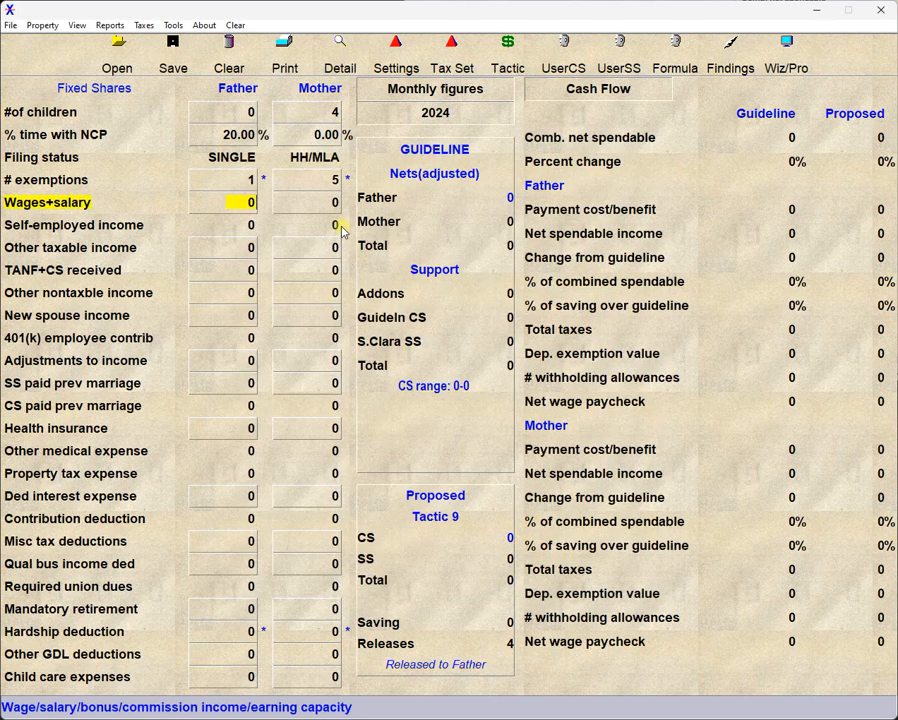
Step: Review the party tax information for the father and mother, and close it without changes
click(144, 26)
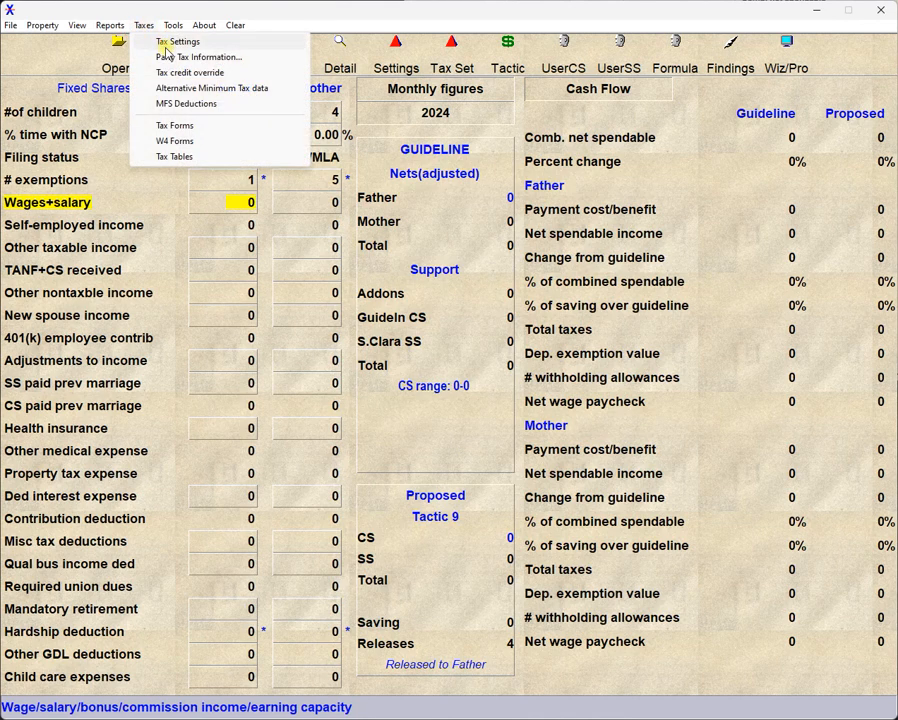
click(162, 57)
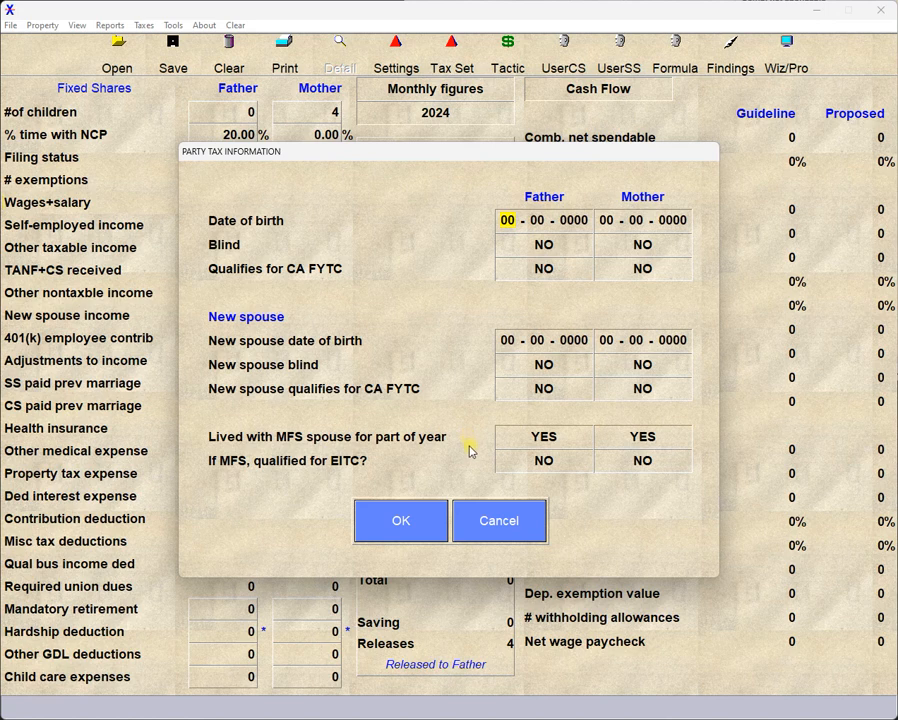
click(499, 524)
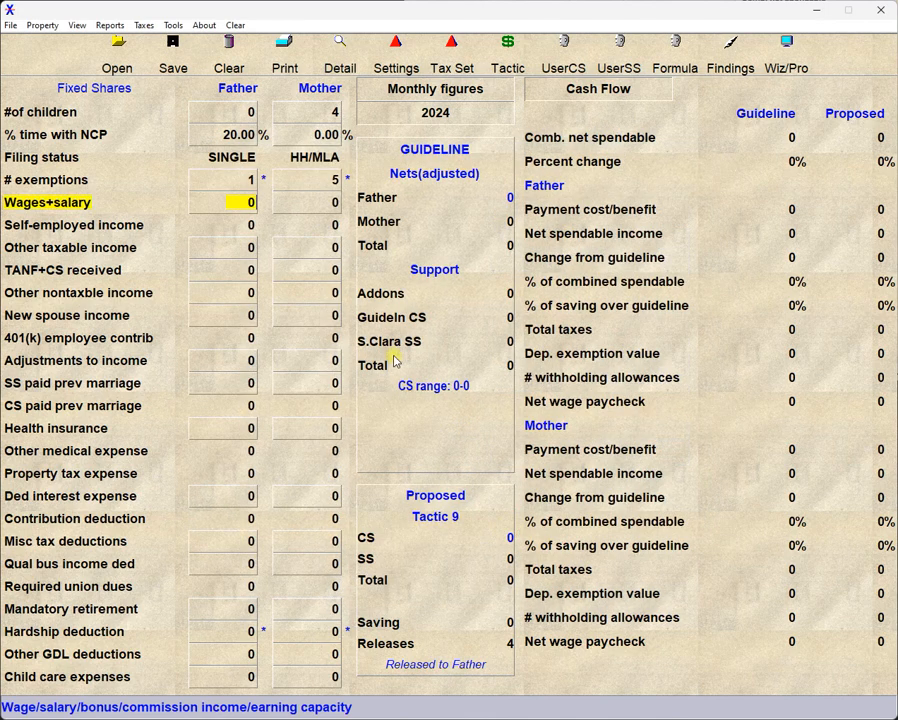
Step: Try excluding federal credits in the father's tax credit override, restore them to Include, and cancel the override
click(143, 25)
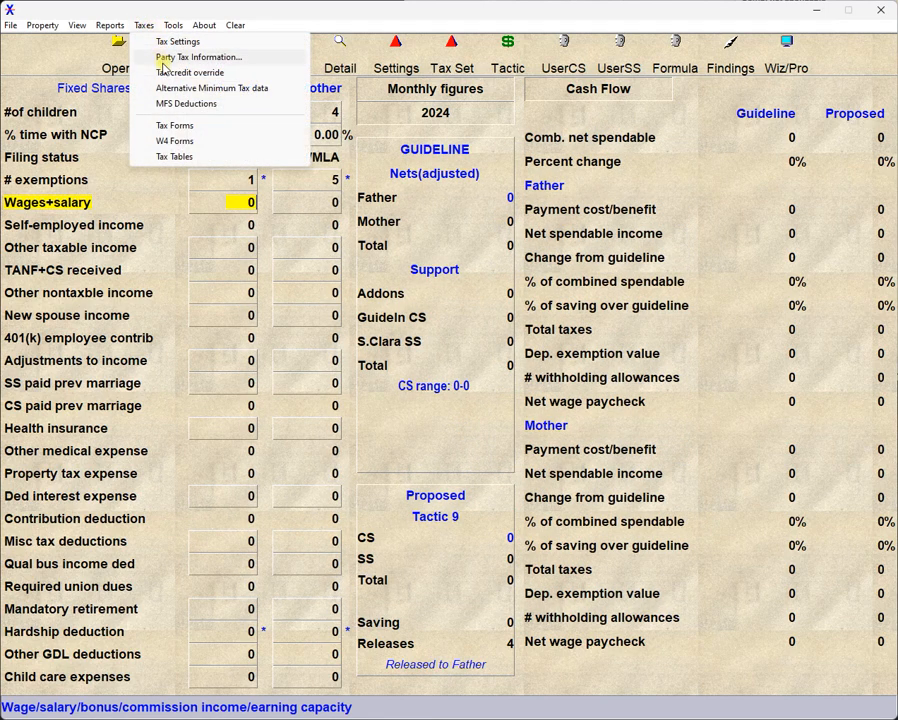
click(163, 73)
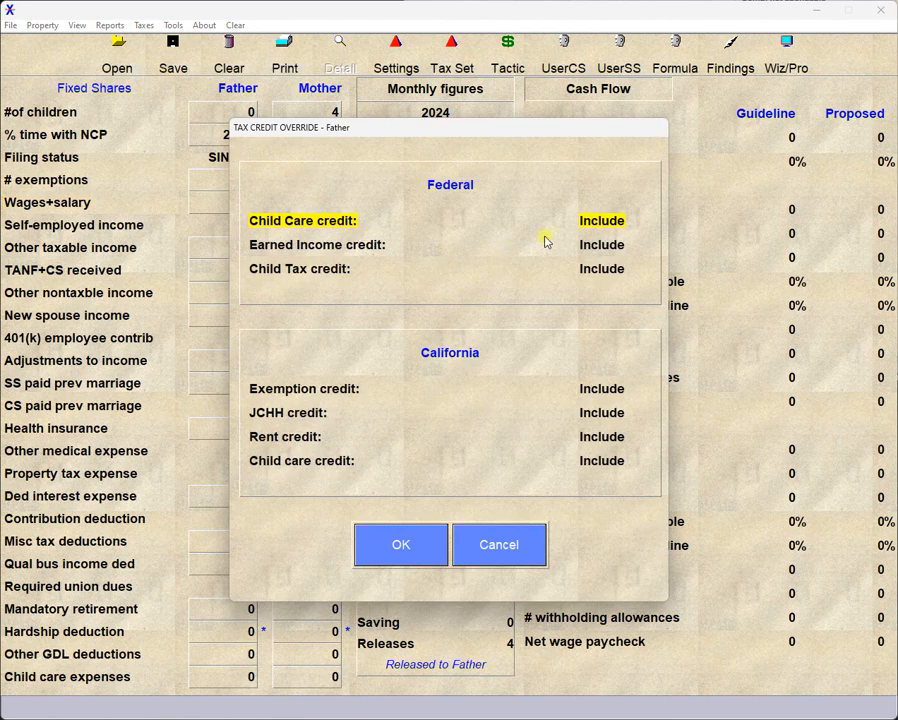
click(595, 222)
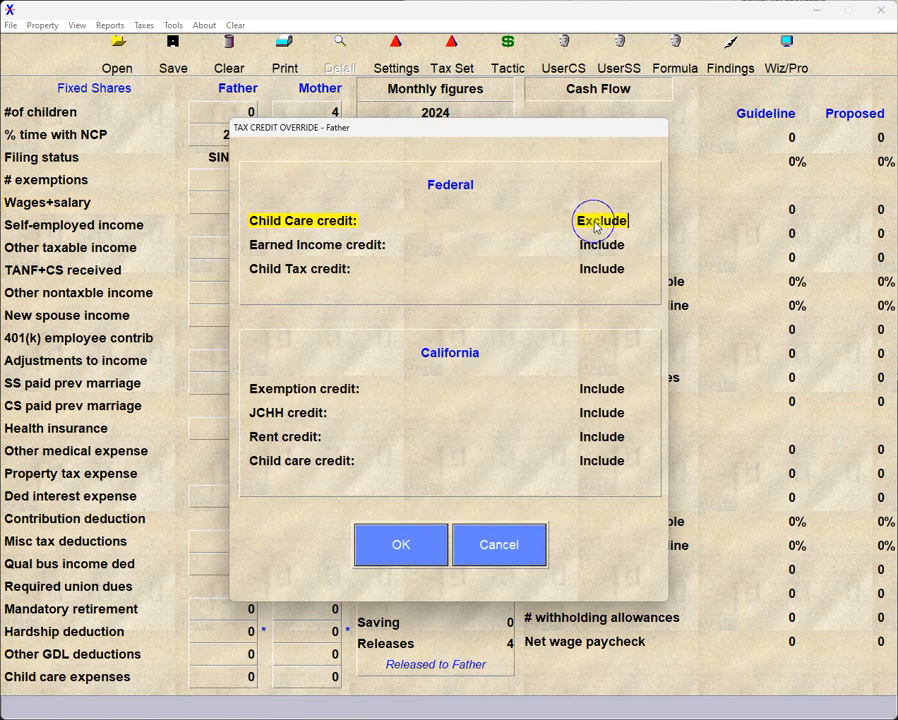
click(594, 270)
click(594, 272)
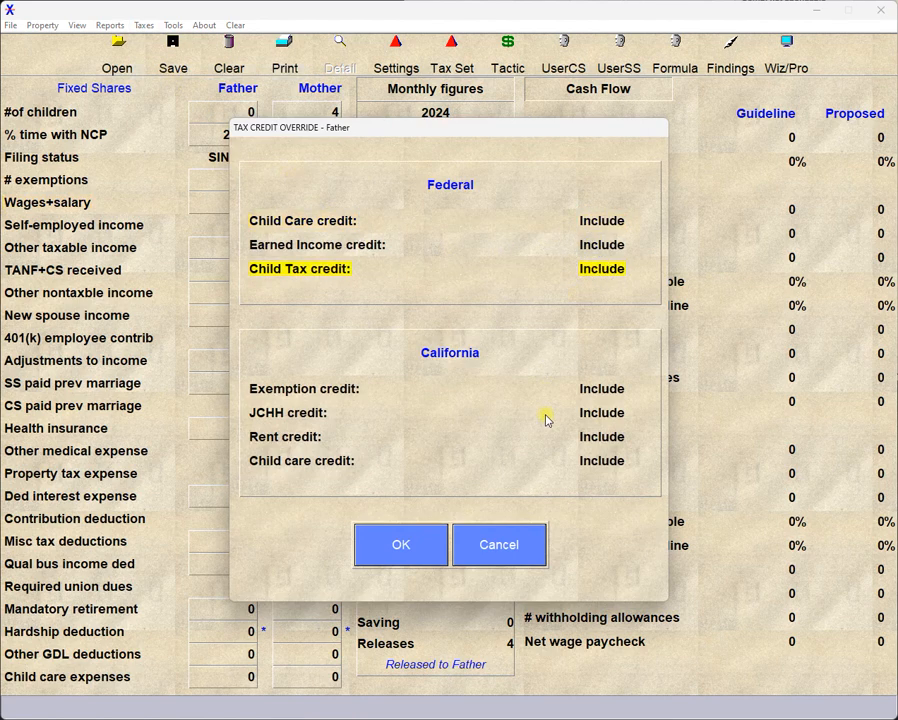
click(505, 545)
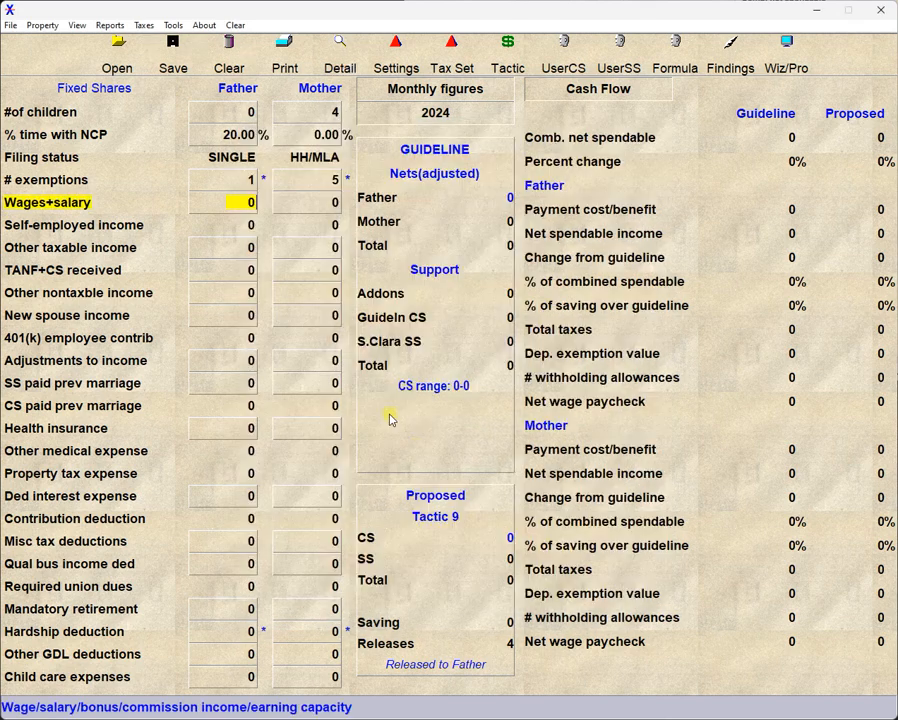
Step: Review the father's Alternative Minimum Tax data fields and close them without entering amounts
click(148, 26)
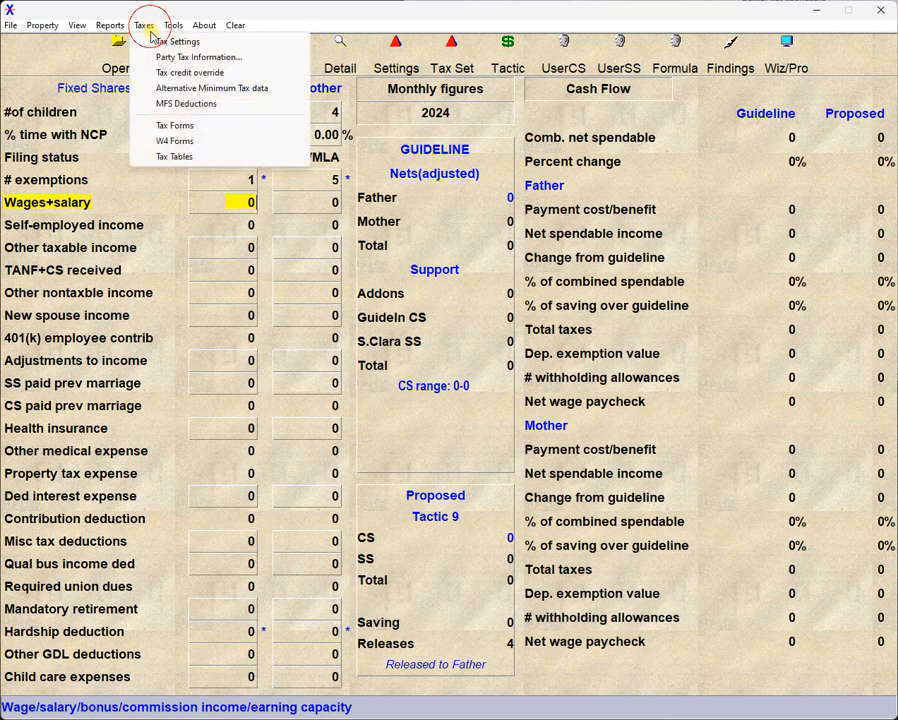
click(158, 88)
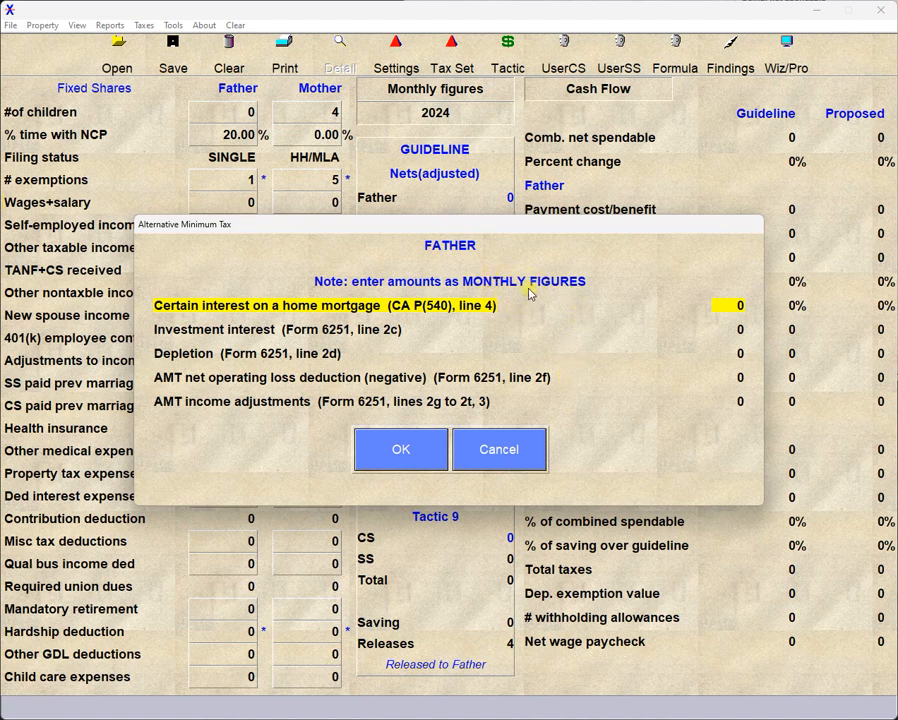
click(500, 450)
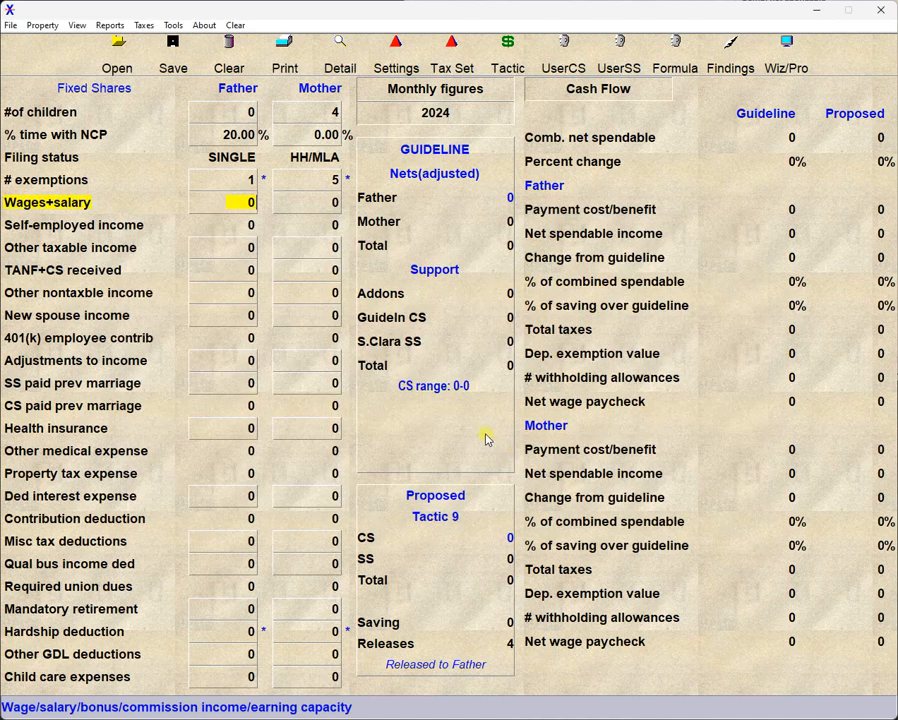
Step: Try the father's options for the MFS tax deduction method and cancel the MFS deductions
click(146, 26)
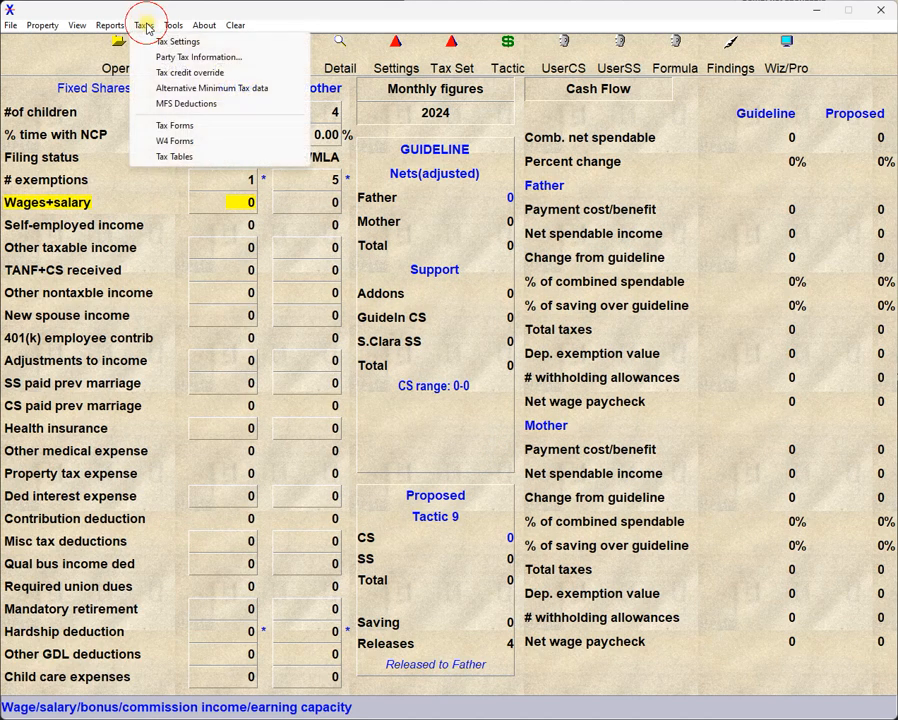
click(168, 105)
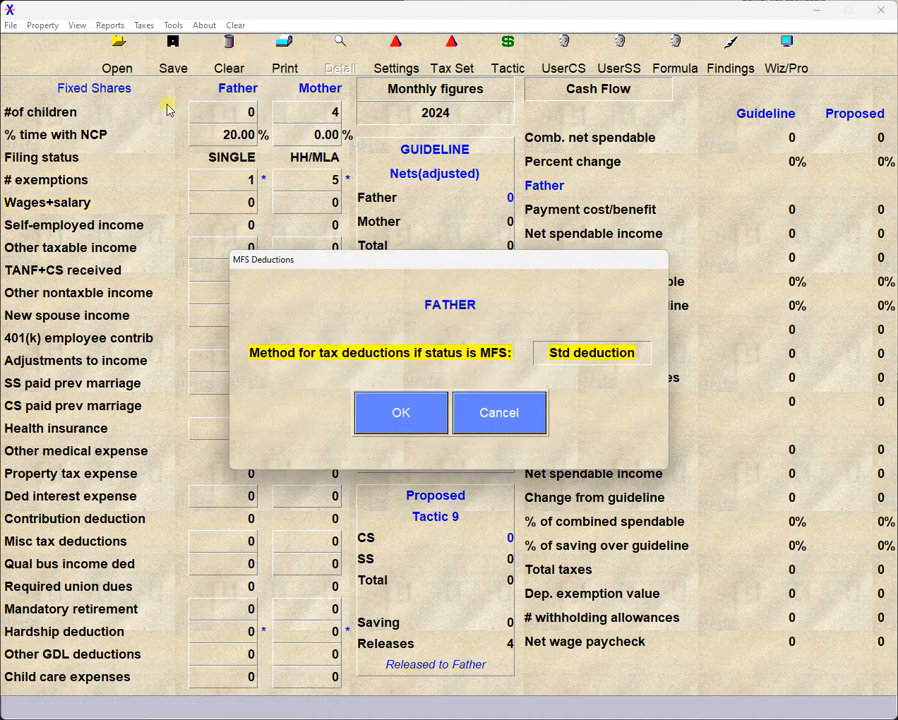
click(594, 356)
click(634, 354)
click(502, 412)
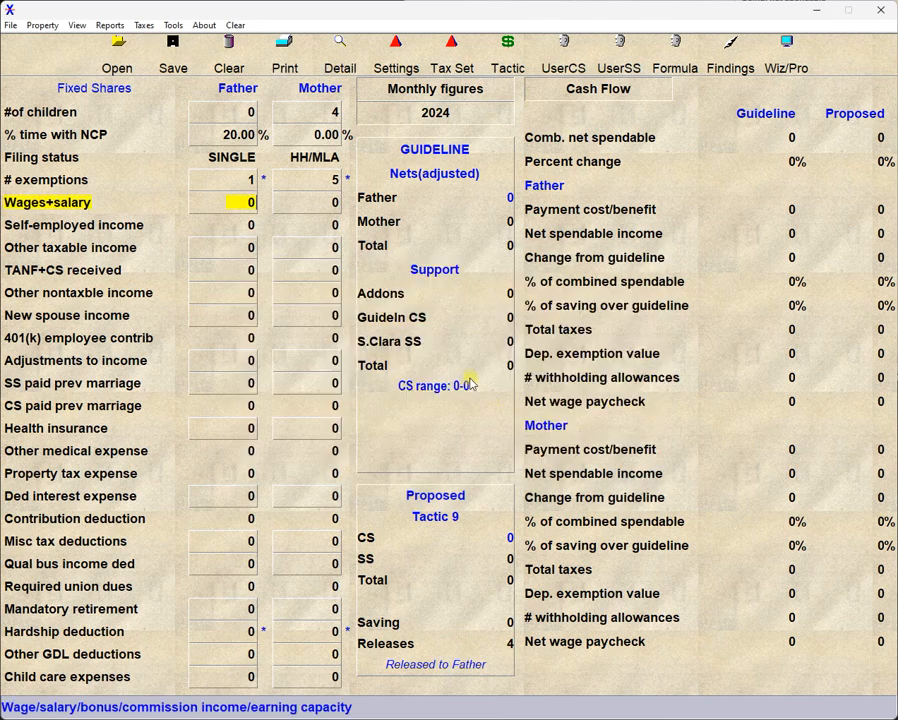
click(143, 25)
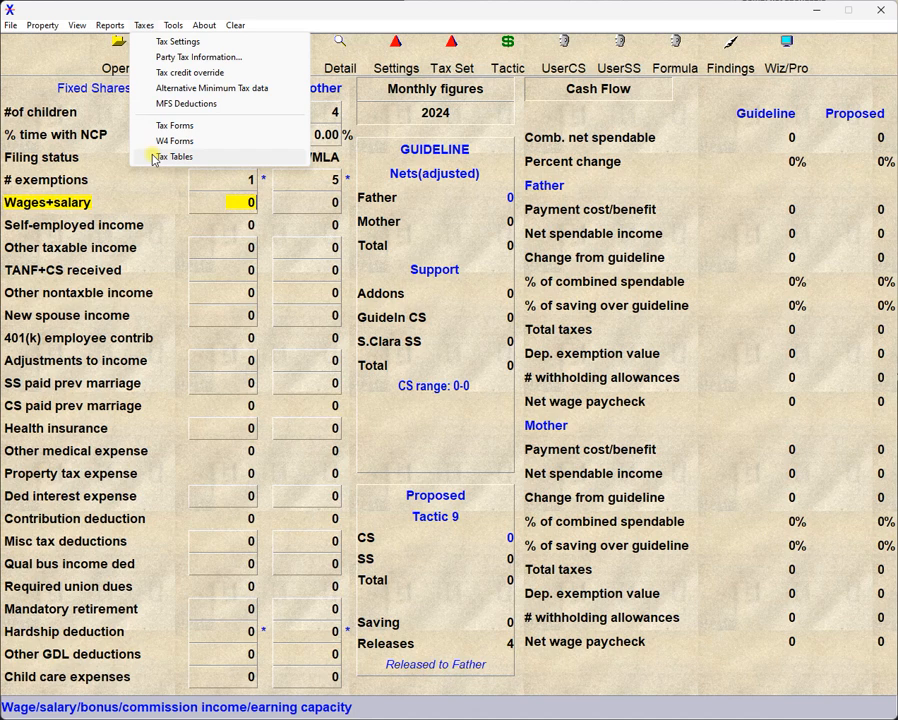
click(218, 209)
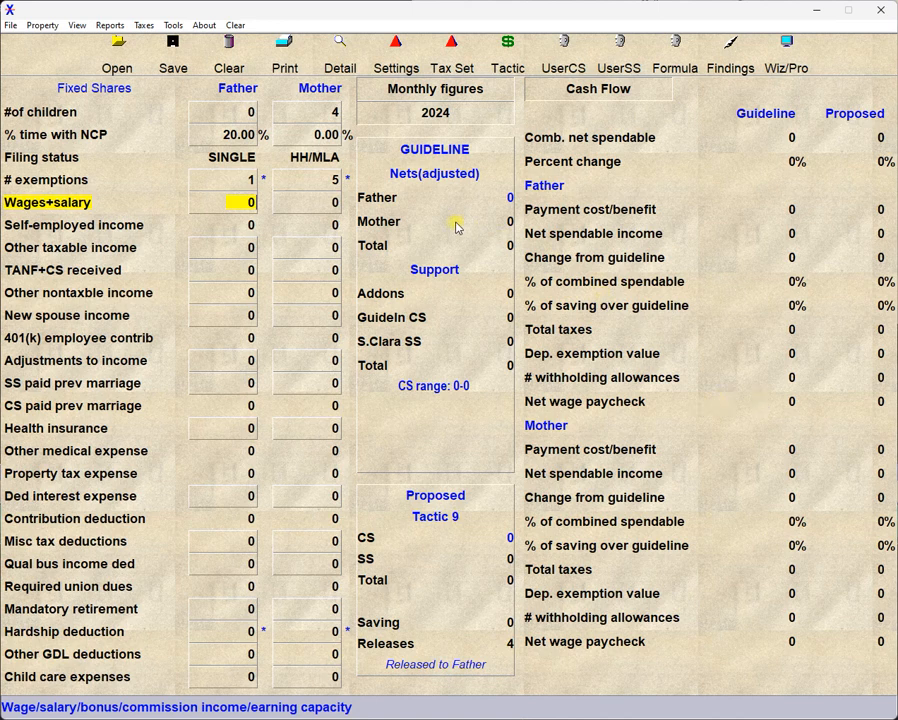
Step: Review the program settings for post-2018 spousal support in federal calculations and domestic partnership, and close them without saving
click(400, 62)
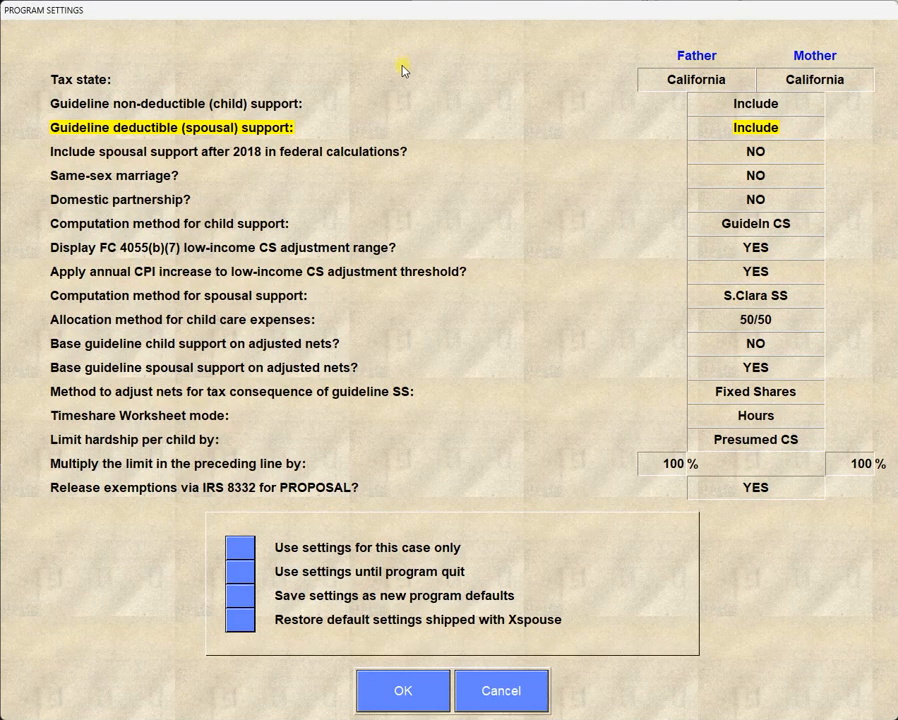
click(788, 153)
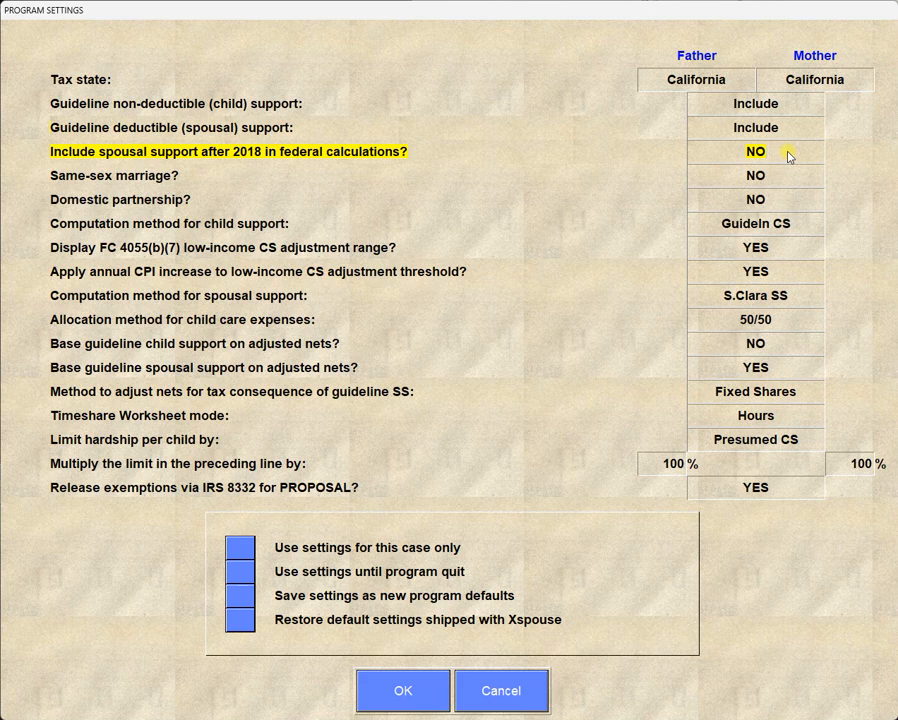
click(780, 205)
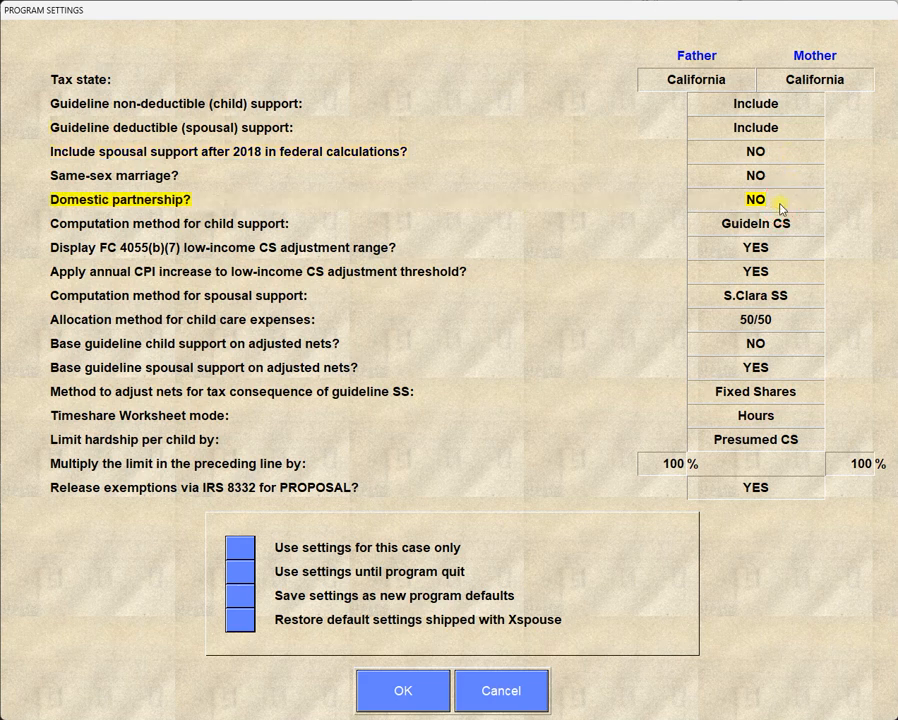
click(506, 688)
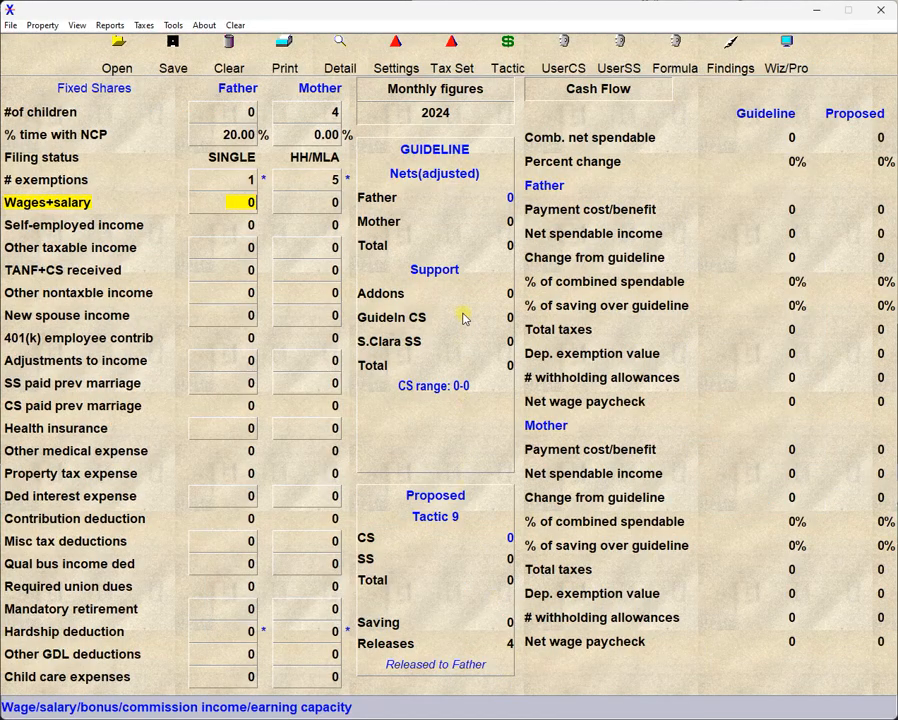
Step: Cycle the tax year through its options, including 2025, and return it to 2024
click(479, 117)
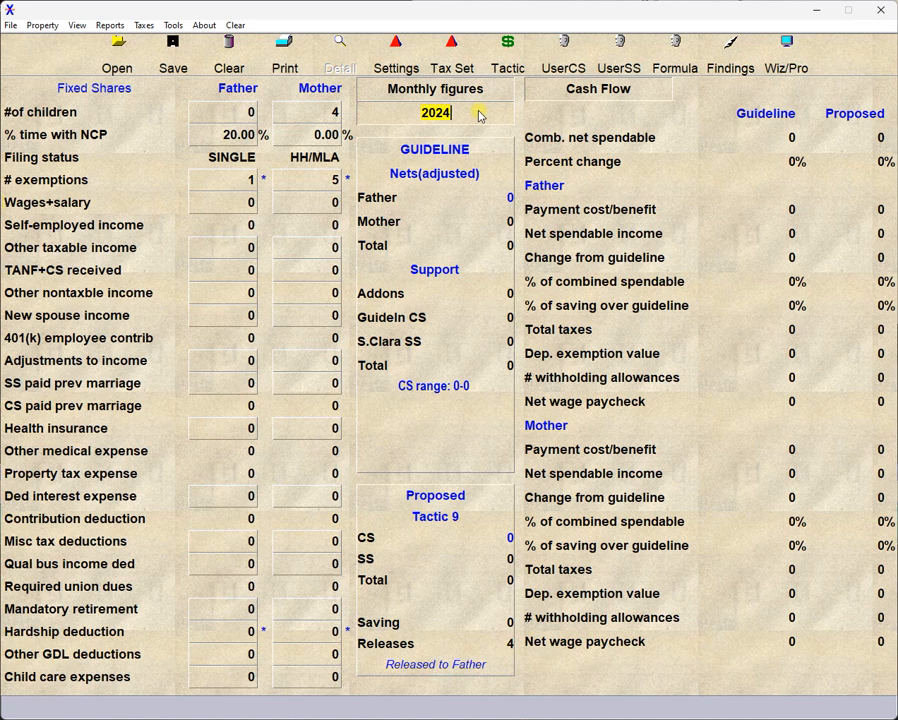
click(479, 116)
click(479, 116)
click(479, 116)
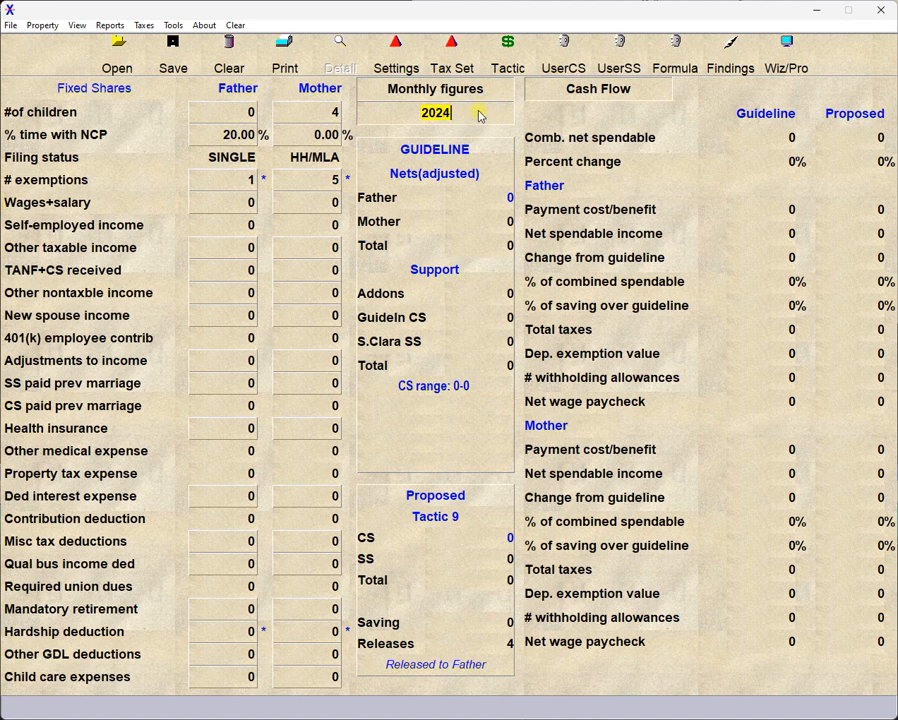
key(y)
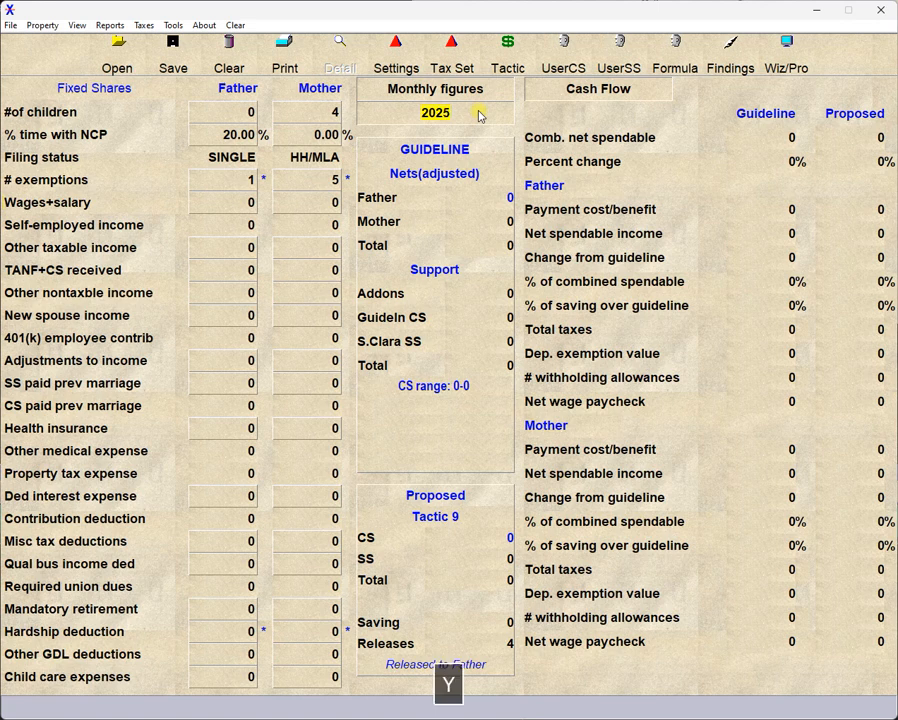
click(479, 116)
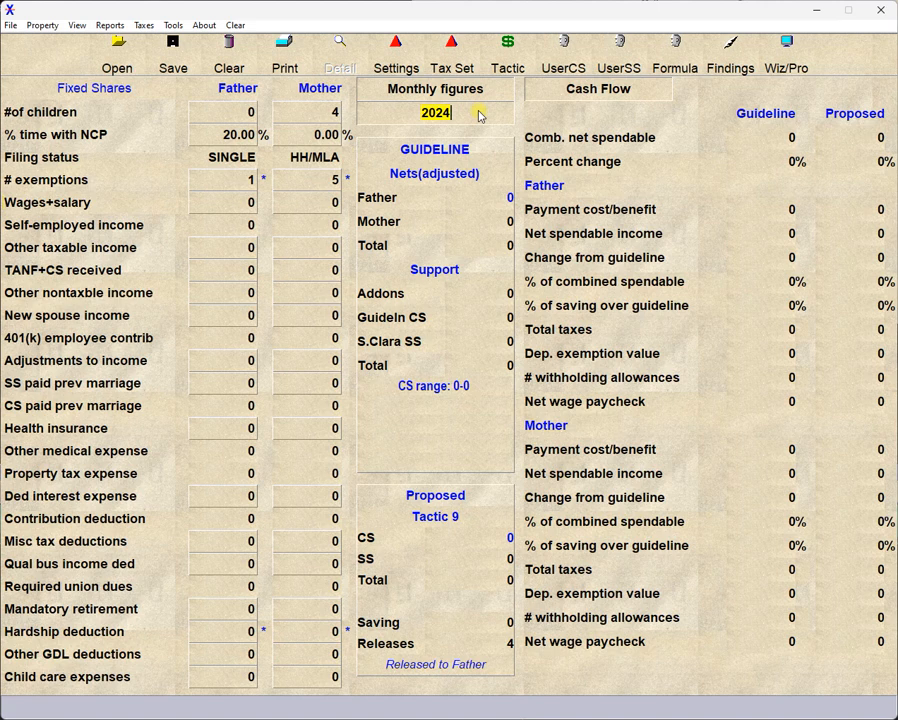
Step: Display the Income Tax results and enter wages of 5000 for the father and 2000 for the mother, plus 2000 self-employed income for the father
click(645, 88)
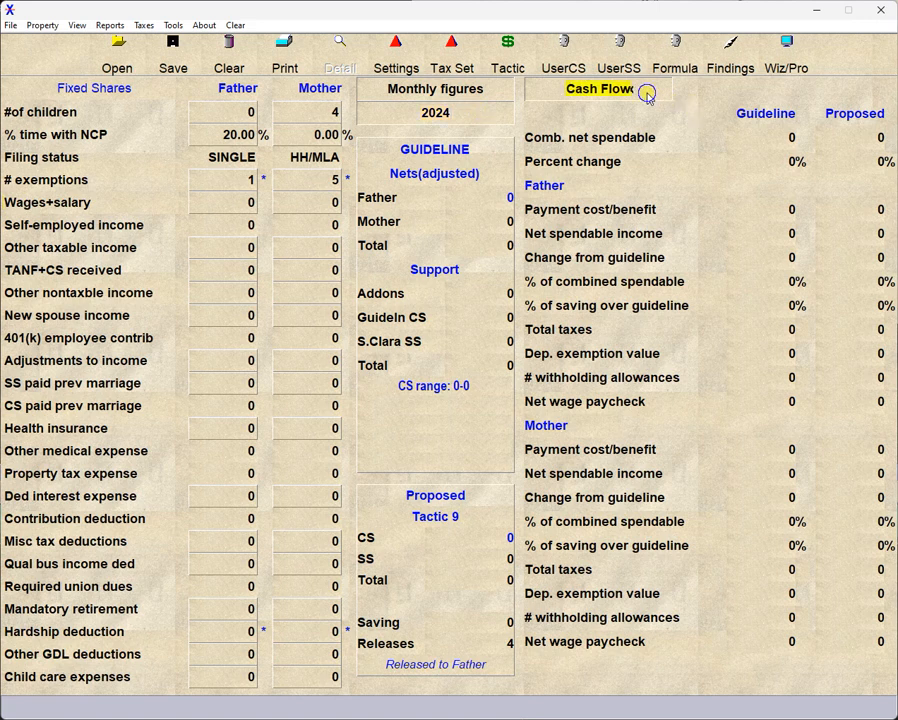
click(233, 203)
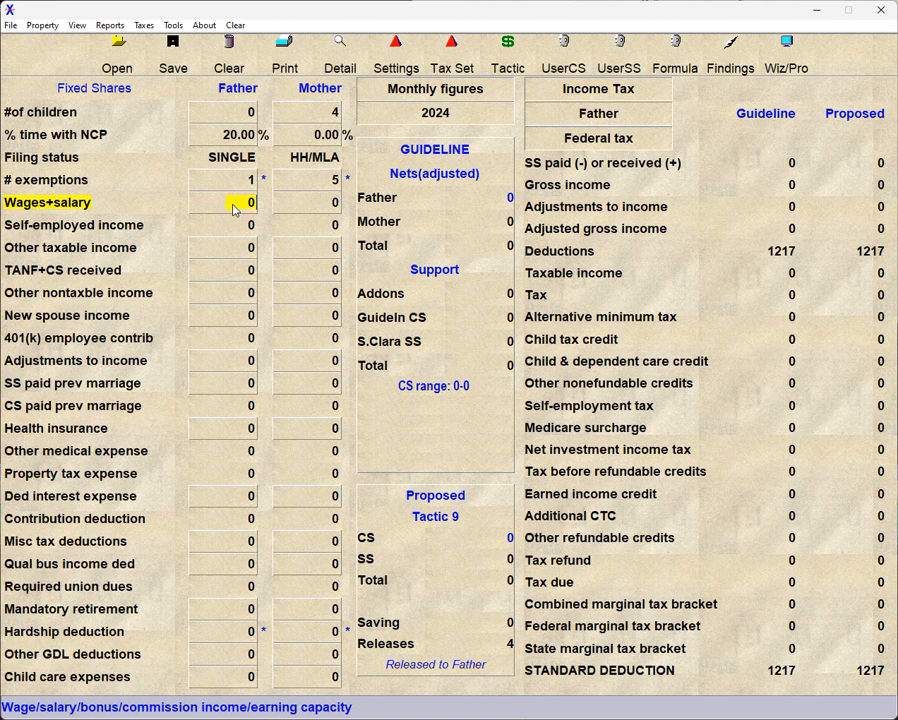
text(5000)
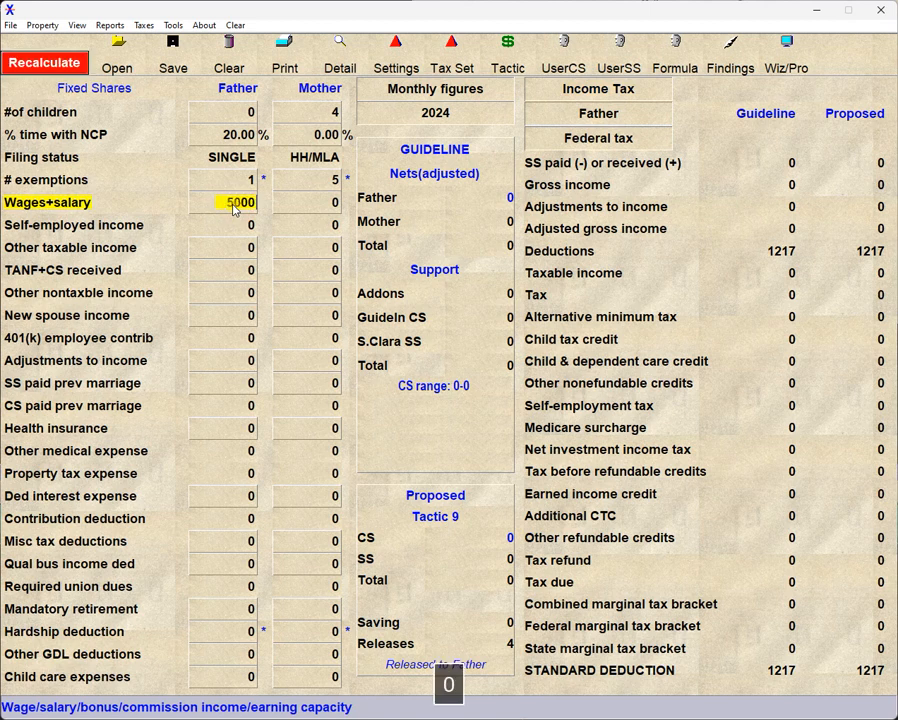
key(Tab)
text(2000)
key(Return)
text(2000)
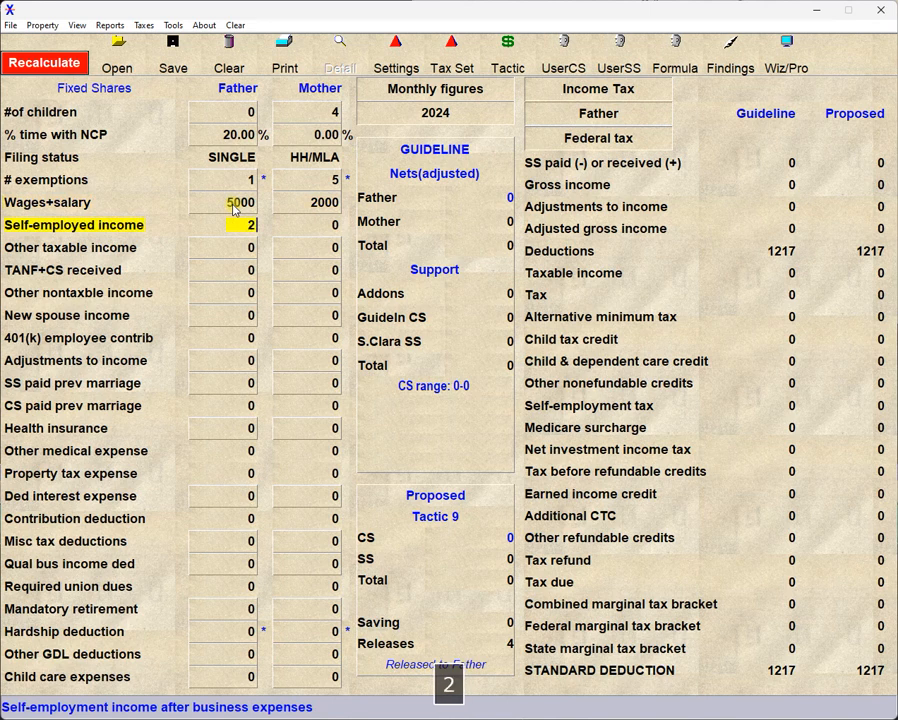
key(Return)
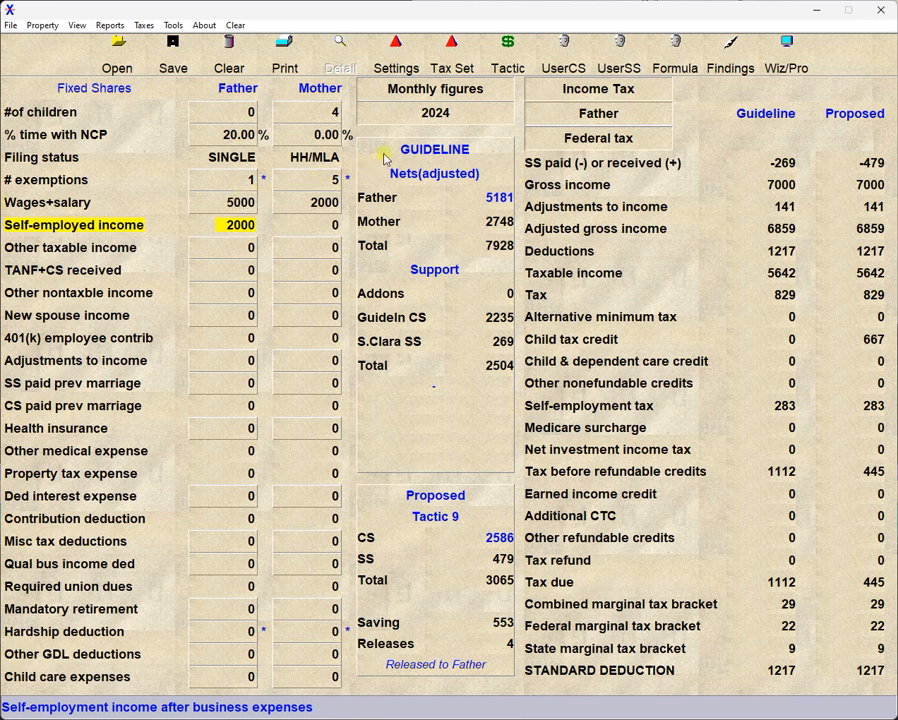
Step: Compare the support and income tax figures for tax years 2025, 2023 and 2024, ending on 2024
click(470, 118)
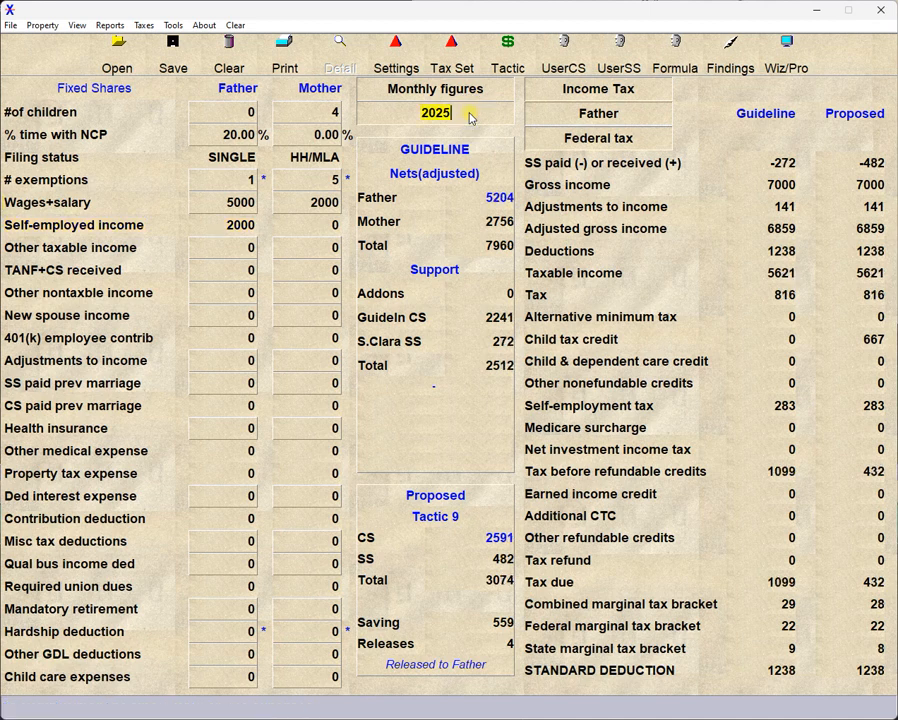
click(470, 118)
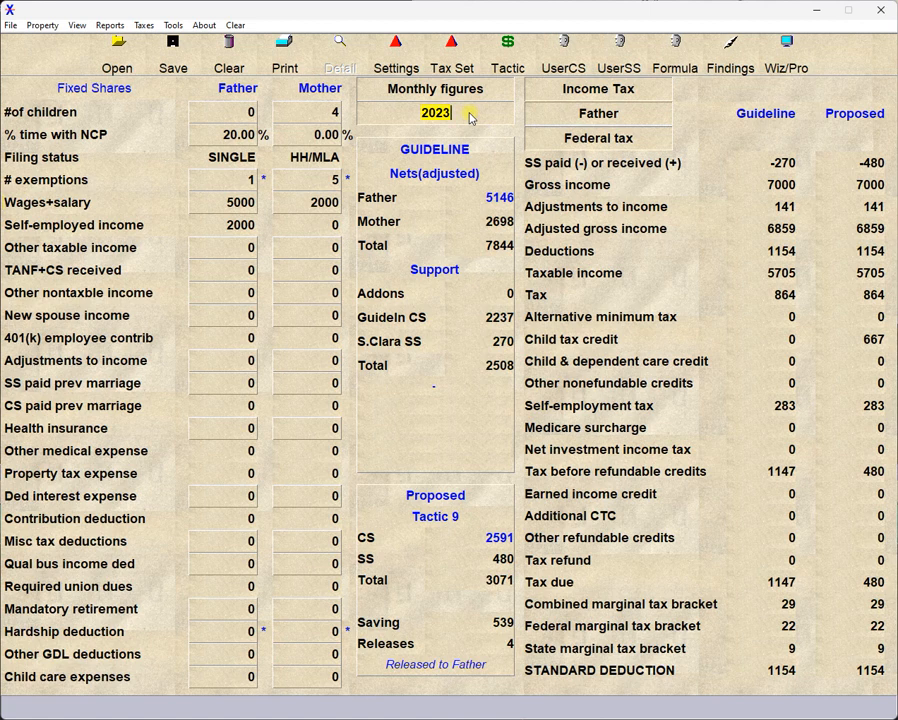
click(470, 118)
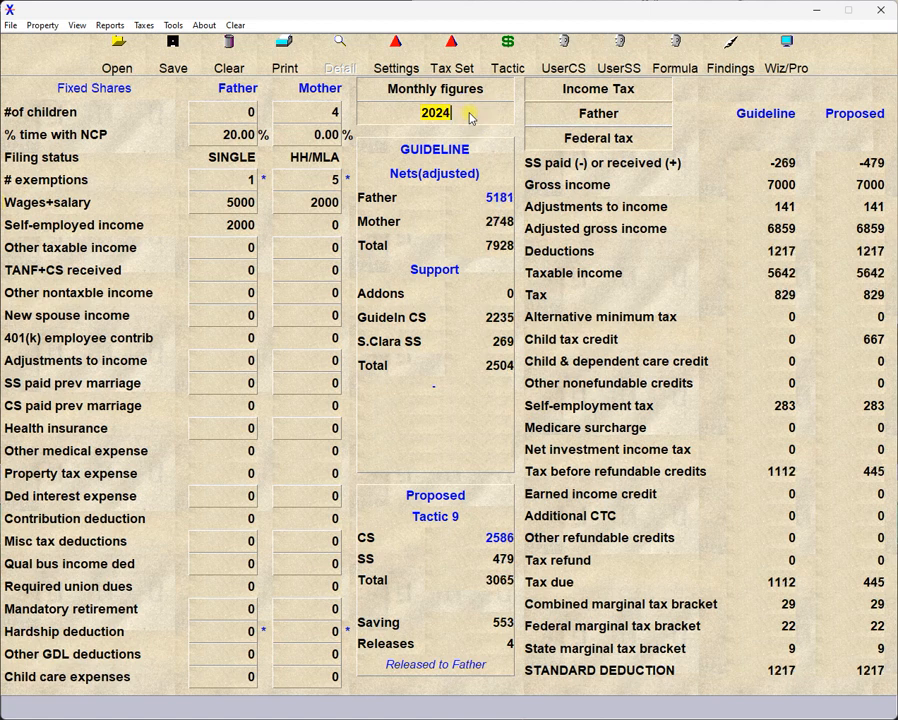
click(470, 118)
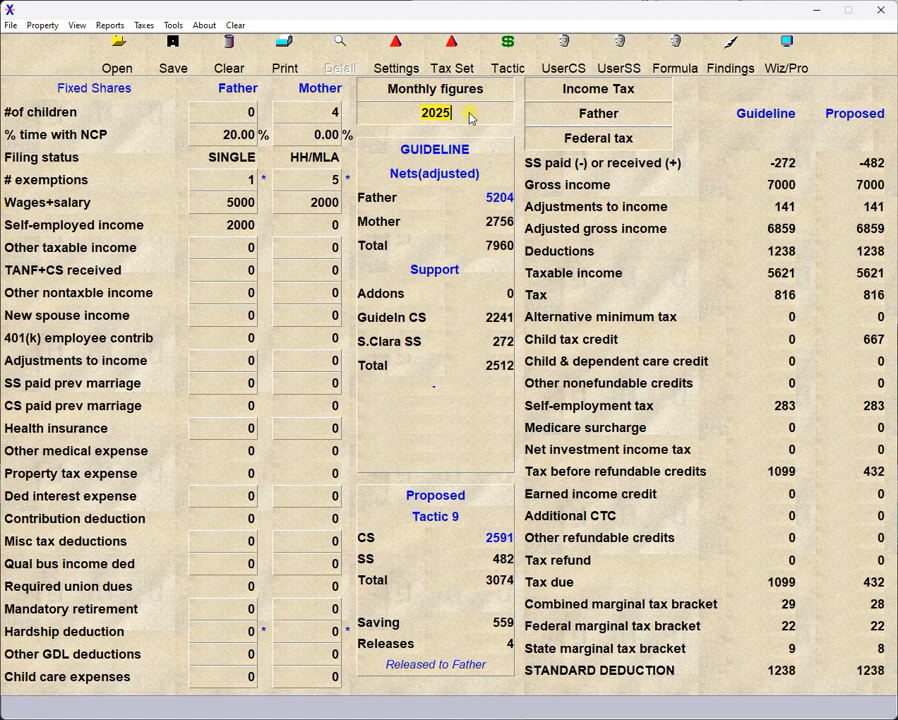
click(470, 118)
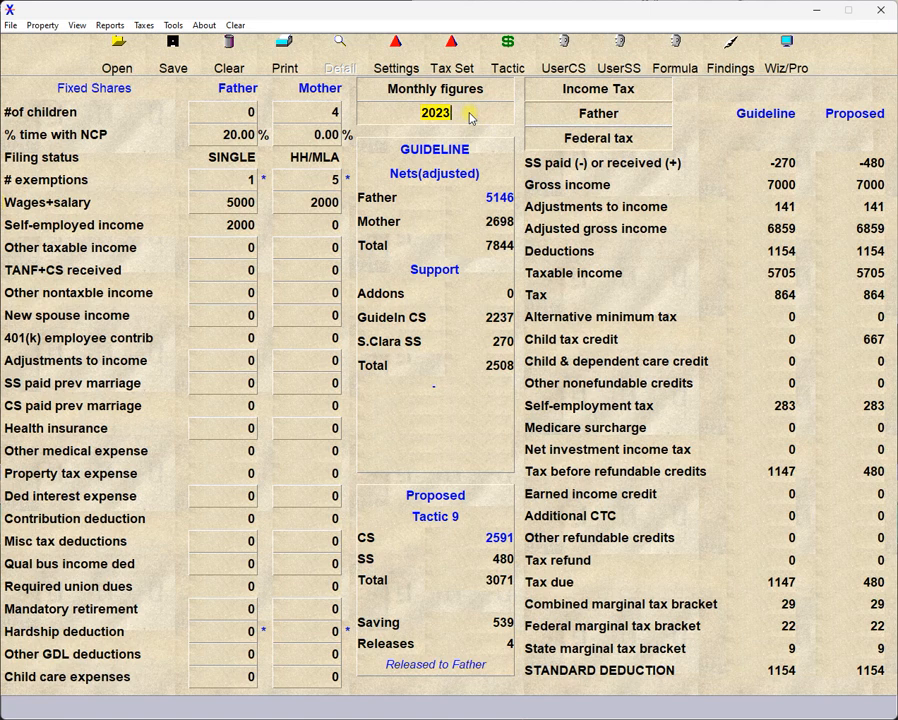
click(470, 118)
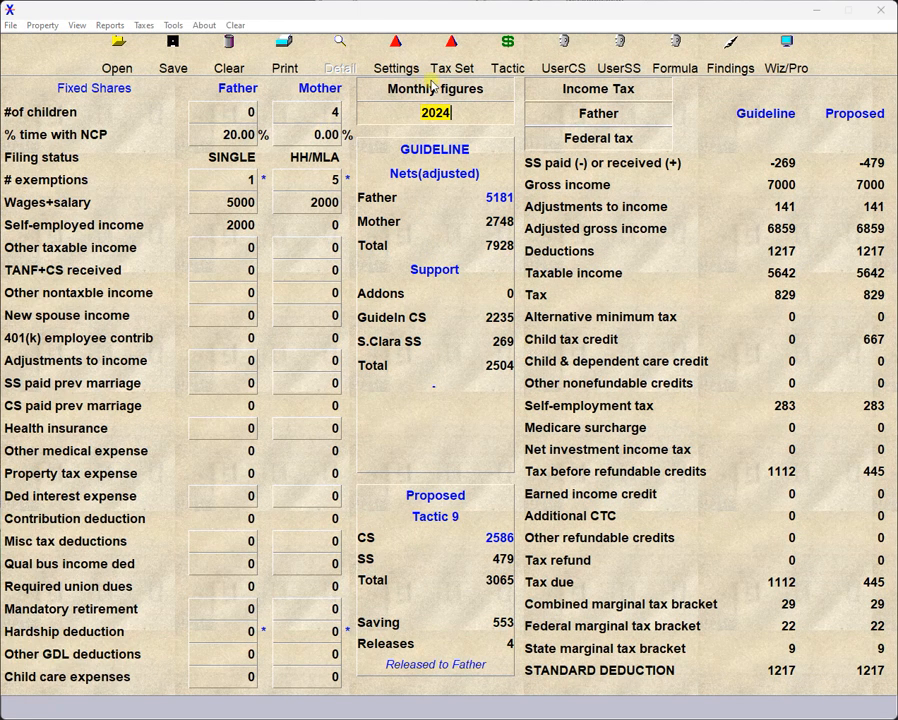
Step: Cycle the results display through Cash Flow and Employment Tax, and return it to Income Tax
click(567, 92)
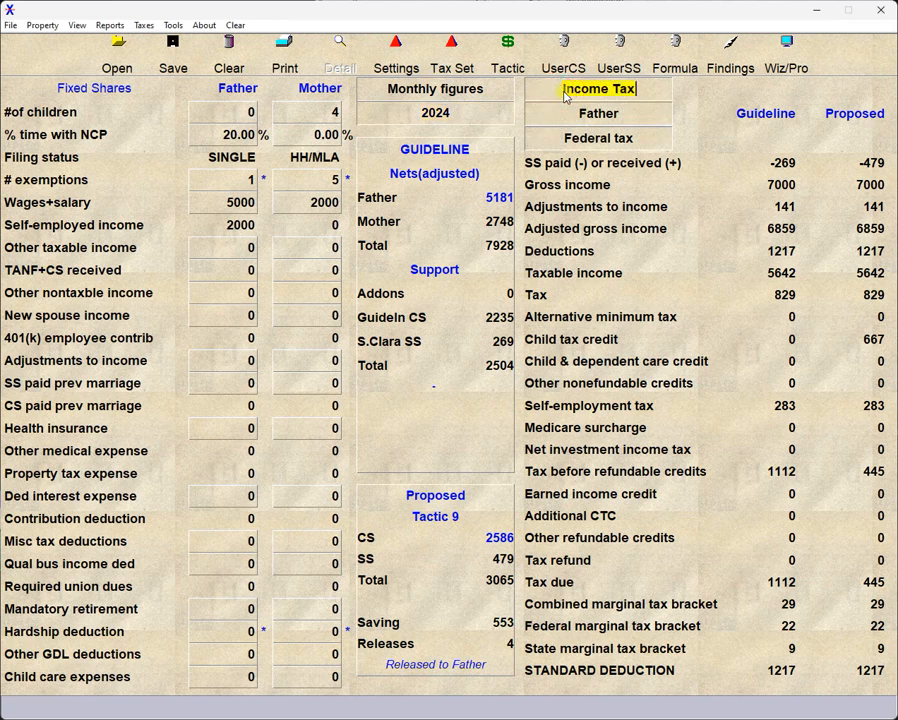
key(BackSpace)
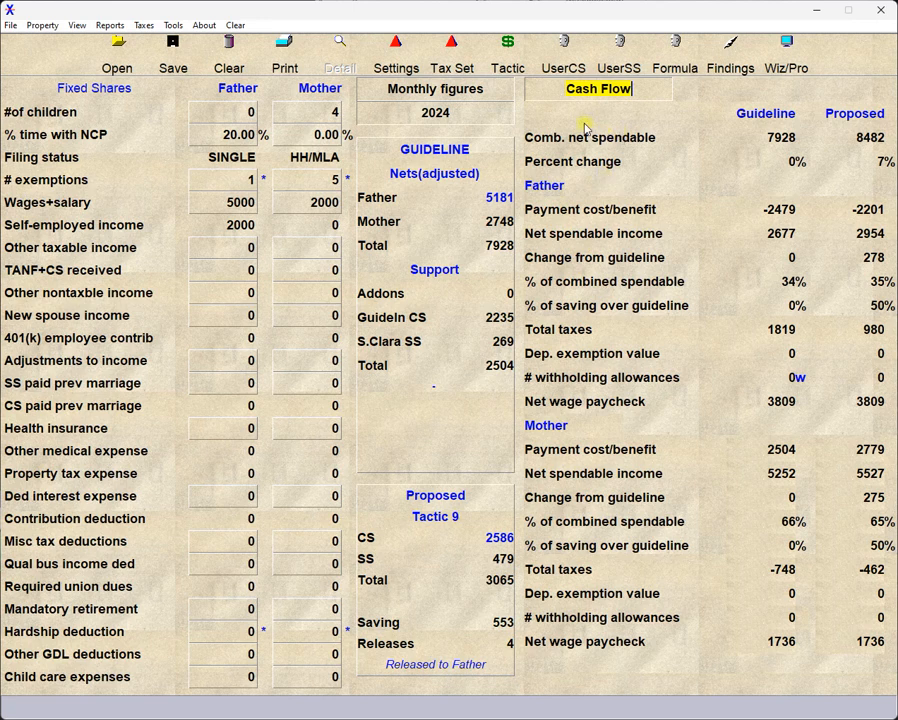
key(space)
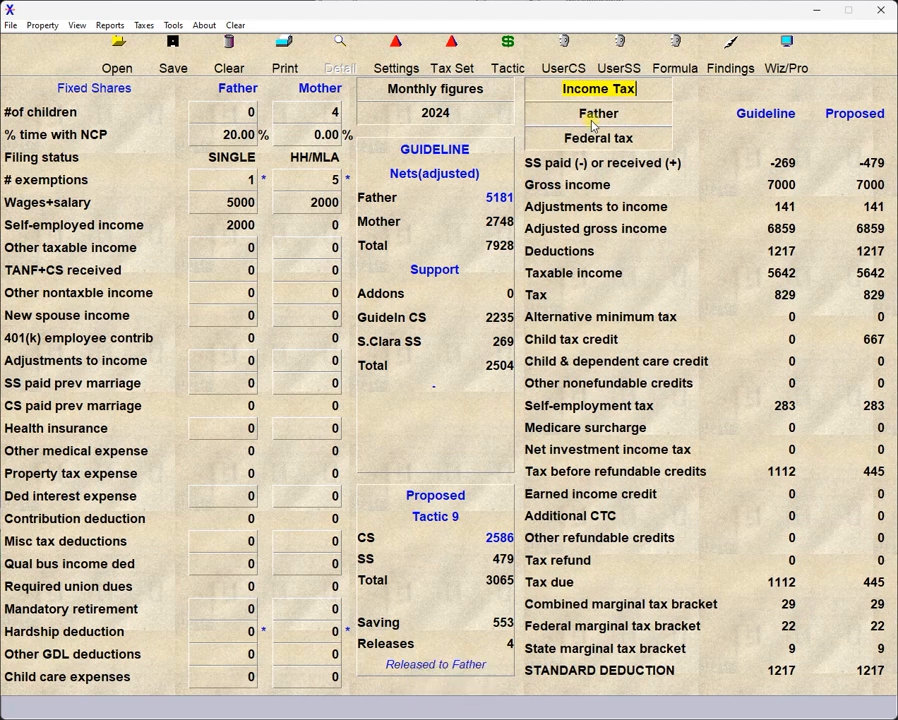
key(space)
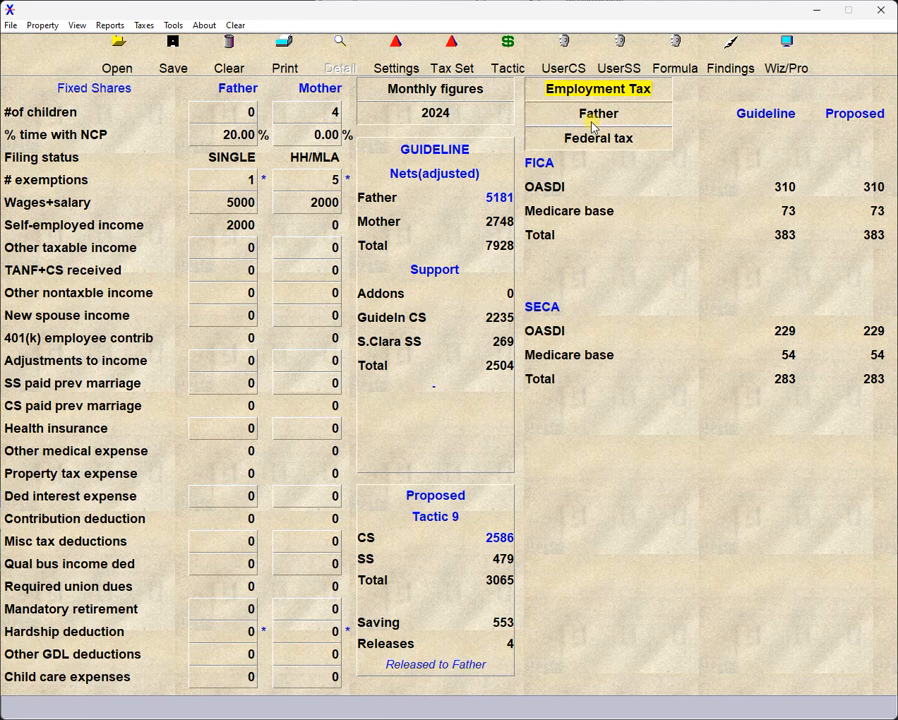
key(BackSpace)
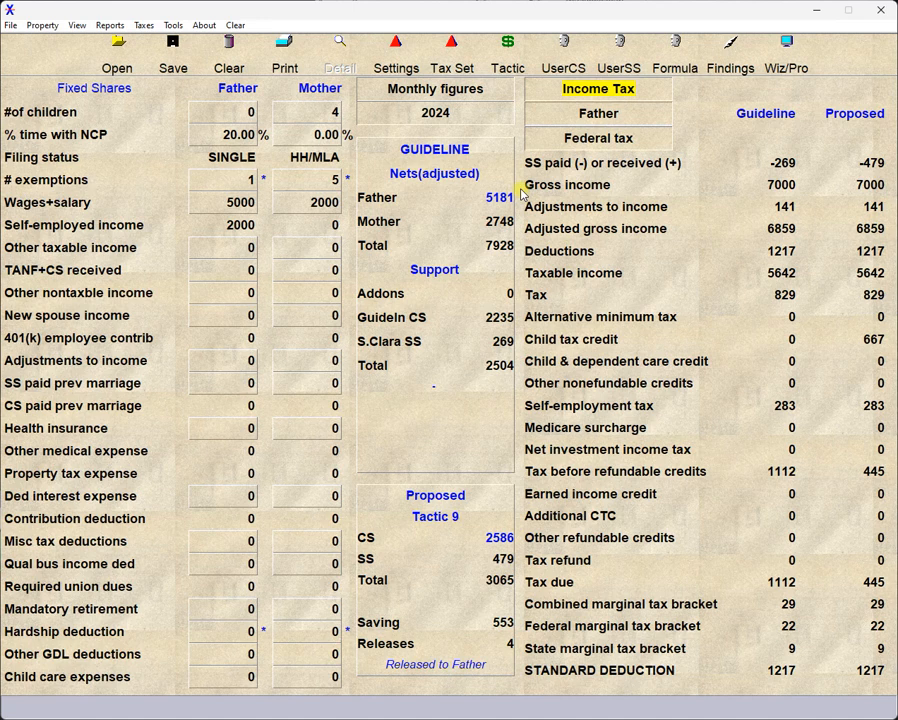
Step: Toggle the Income Tax results between the parties and between federal and state tax, ending on the father's federal tax
click(643, 120)
click(643, 120)
click(644, 140)
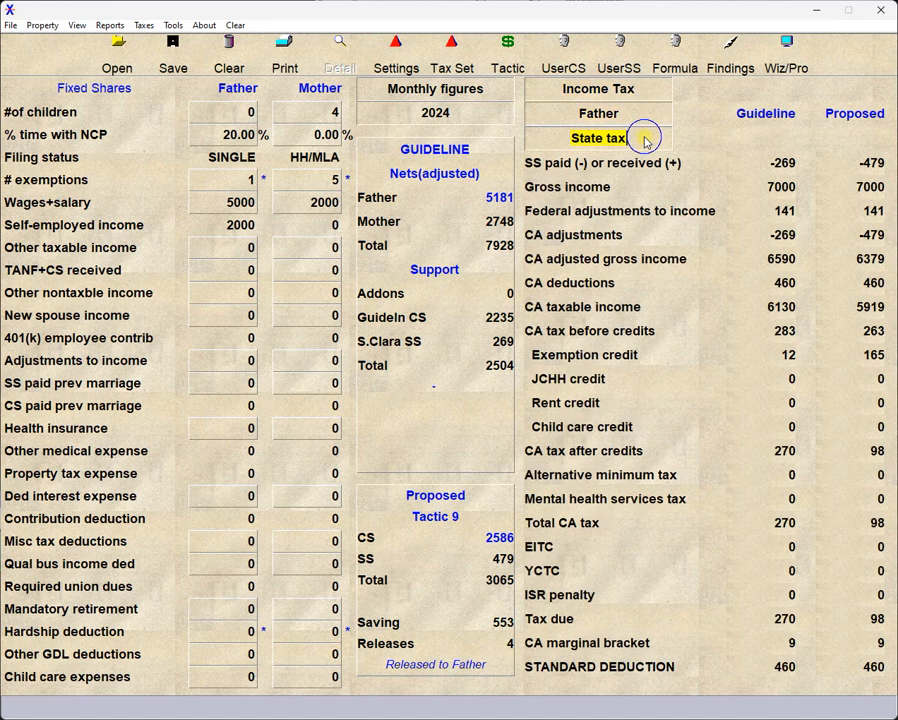
click(645, 140)
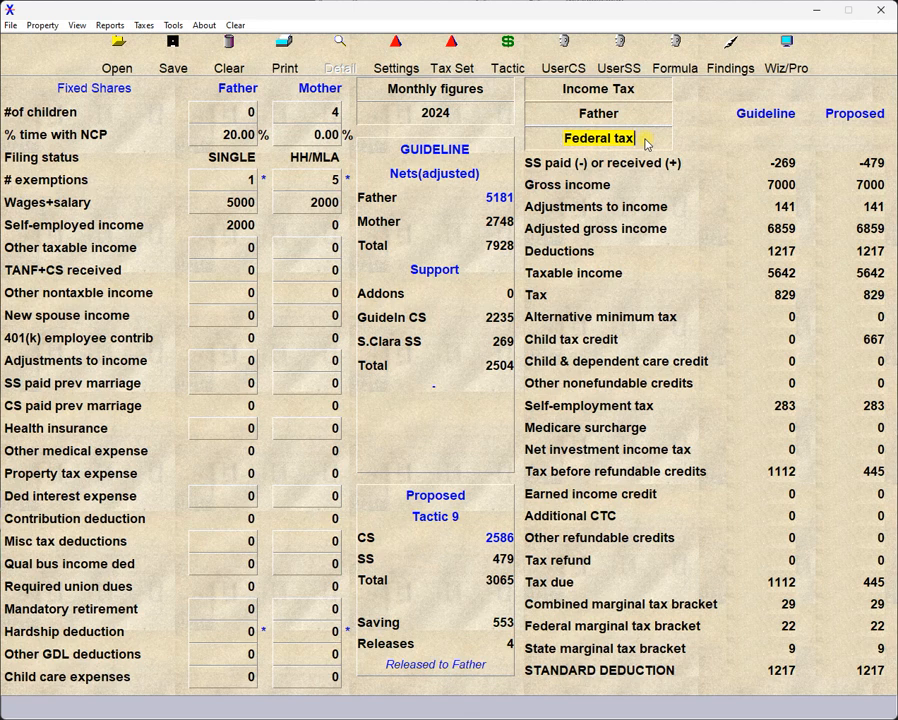
Step: Open the tax forms and compare the father's federal Form 1040 with the state Form 540, ending on federal
click(147, 27)
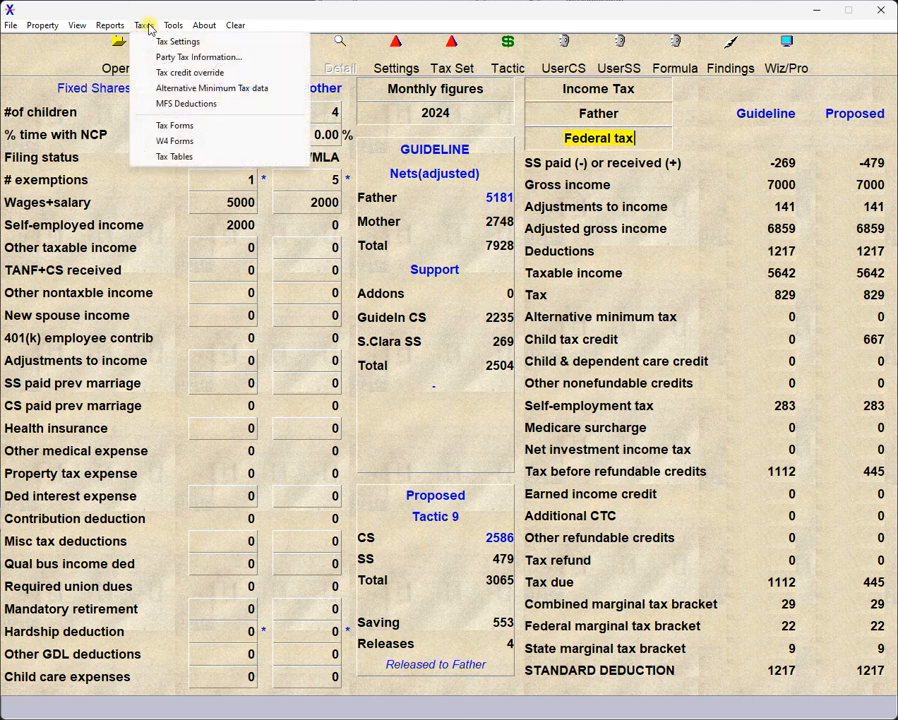
click(172, 126)
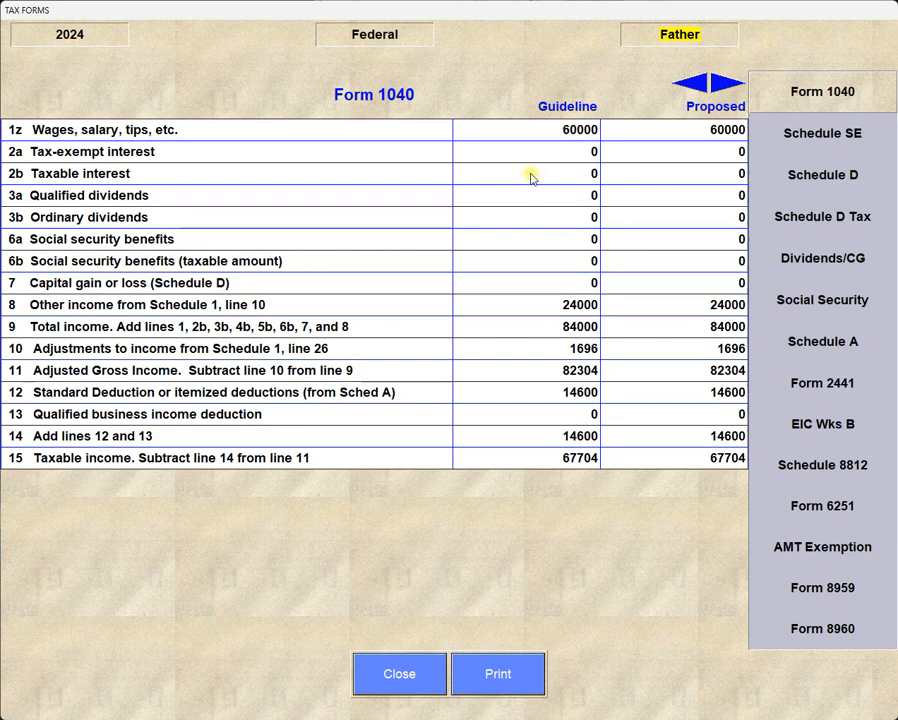
click(414, 38)
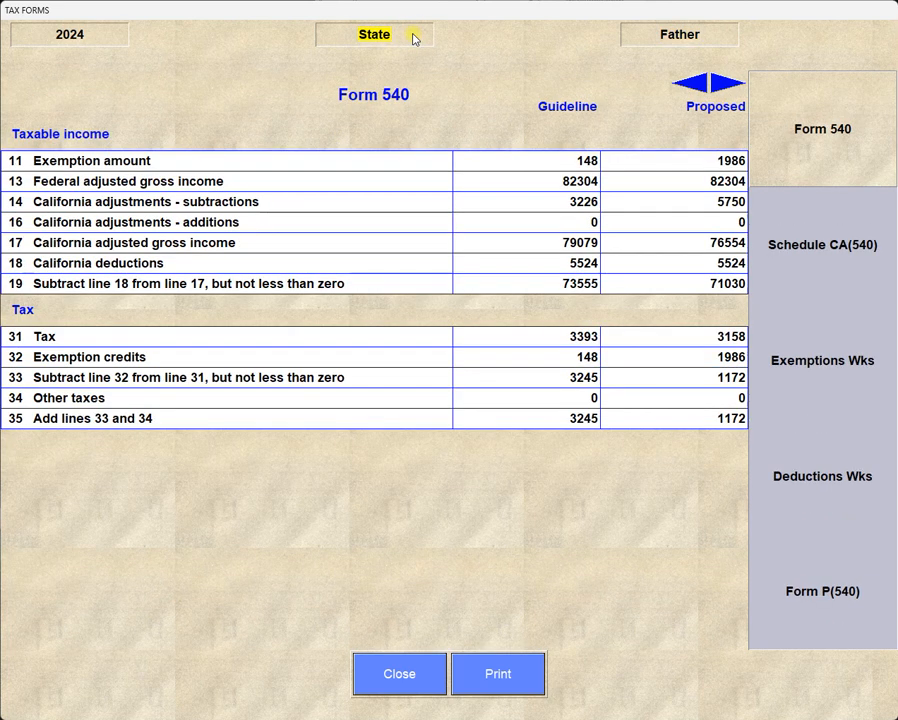
click(413, 36)
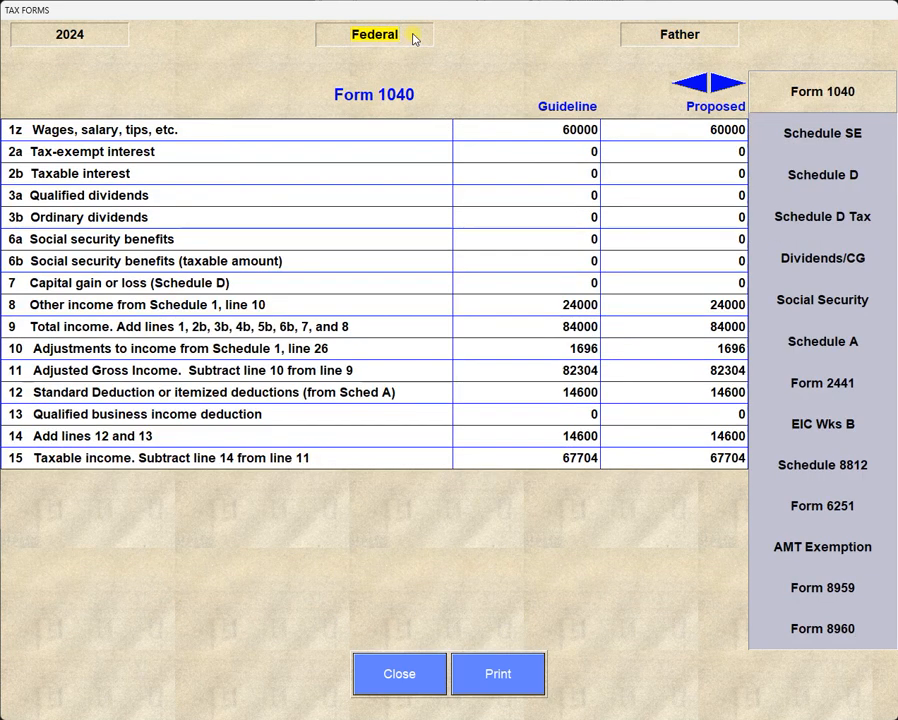
click(413, 36)
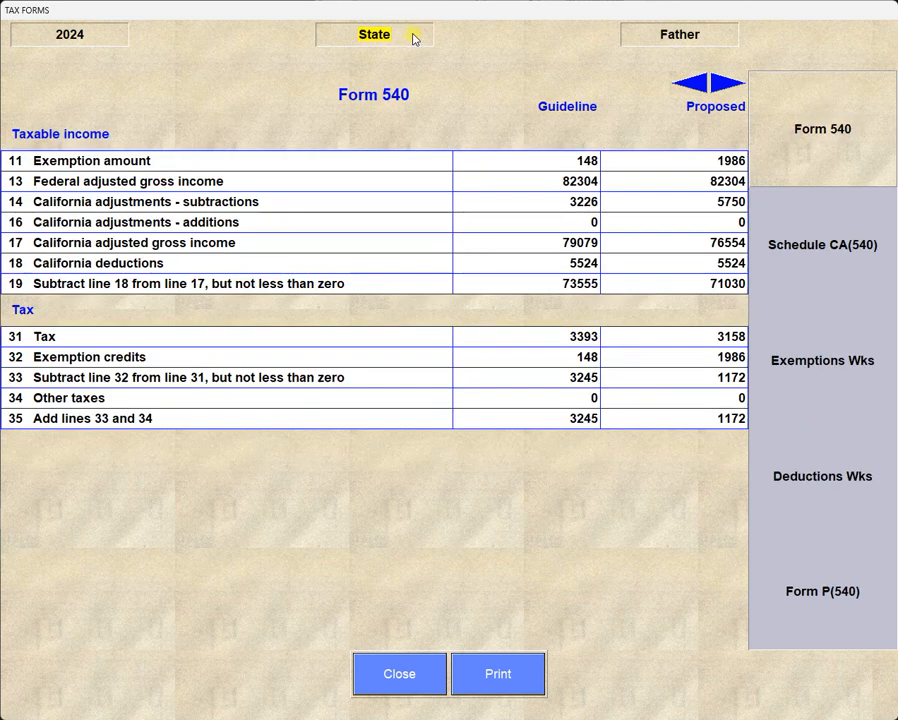
click(414, 37)
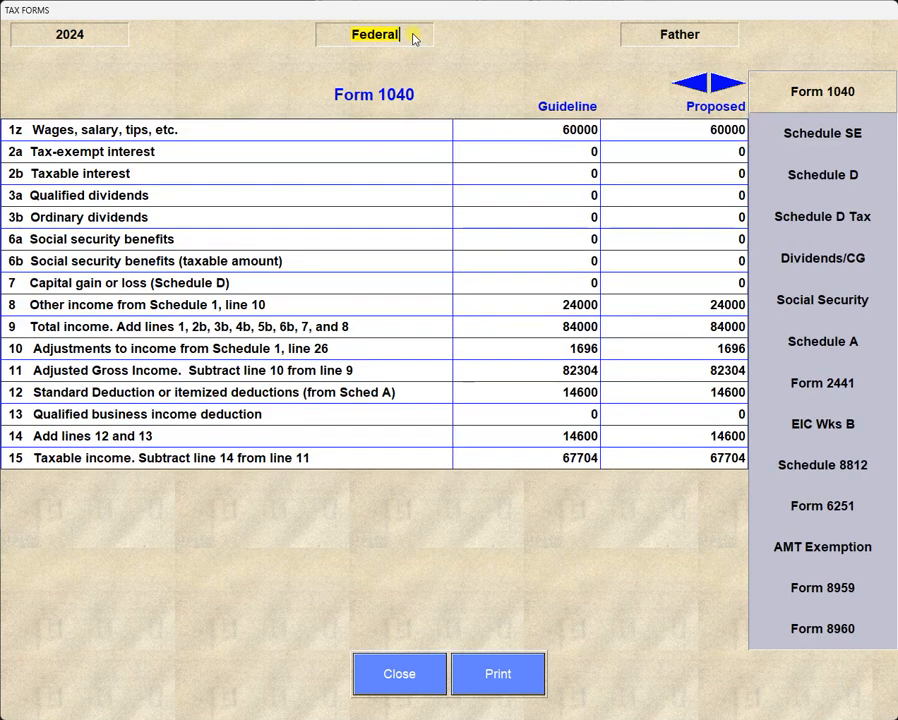
Step: Compare Form 1040 for tax year 2023 and for the mother, returning to the father's 2024 form
click(106, 36)
click(106, 36)
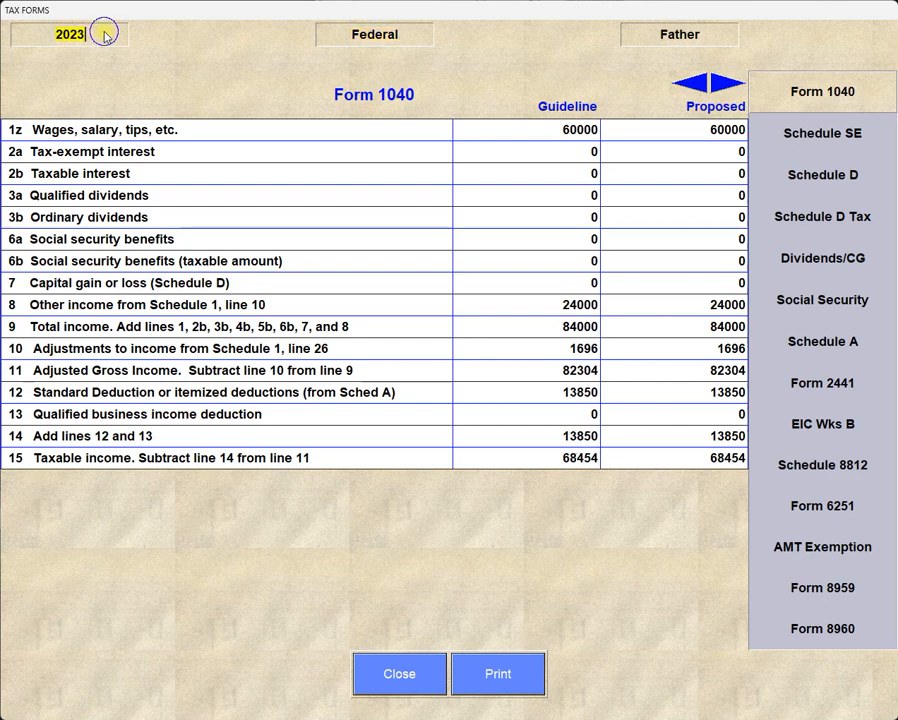
click(106, 36)
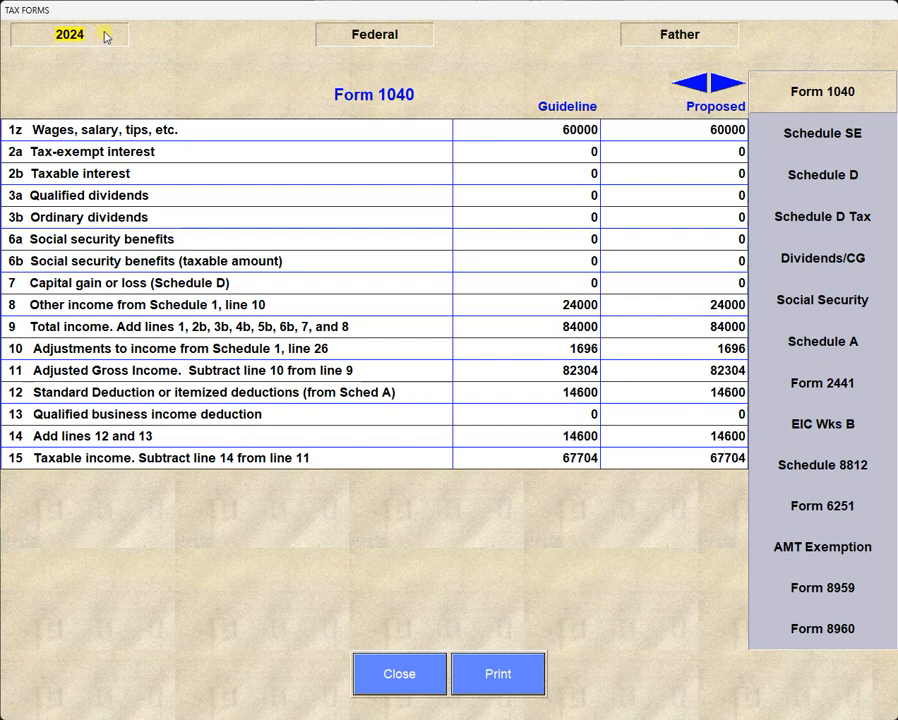
click(714, 37)
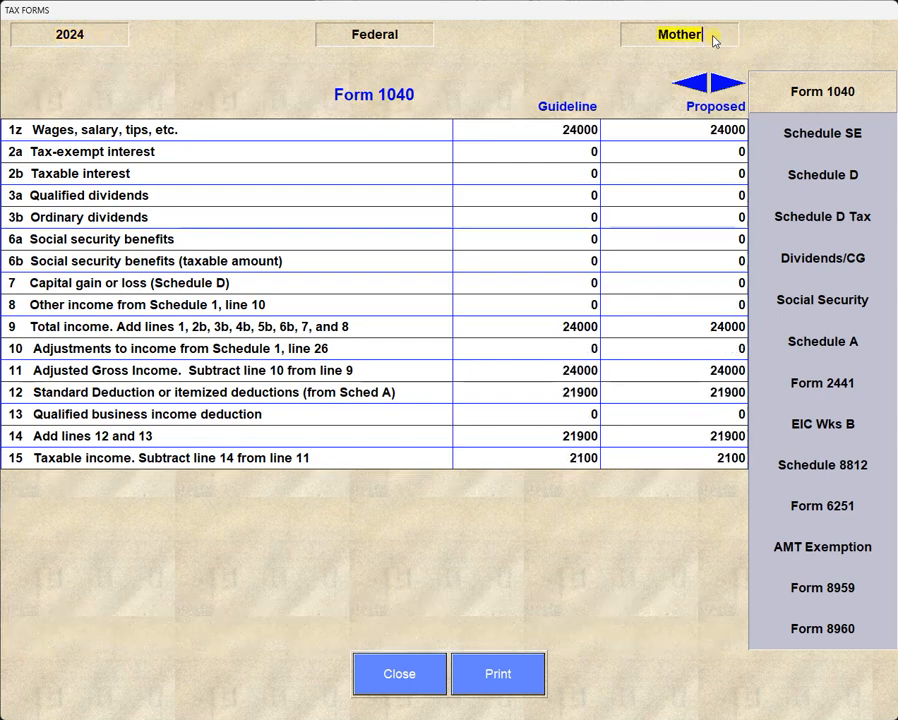
click(714, 37)
click(714, 38)
click(714, 37)
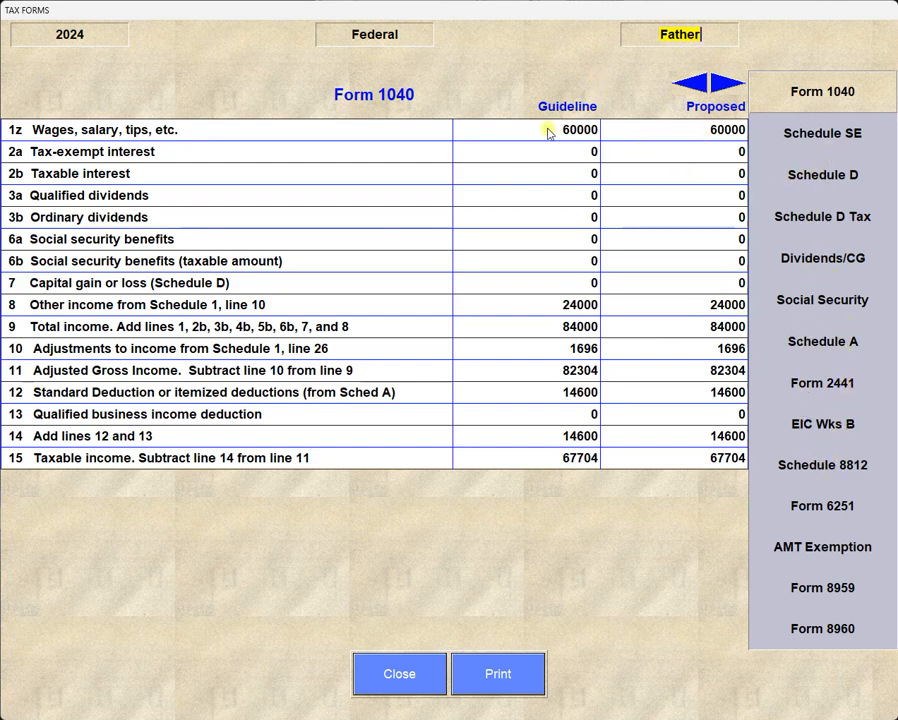
Step: Review the father's state Form 540 once more and return to the federal forms
click(412, 38)
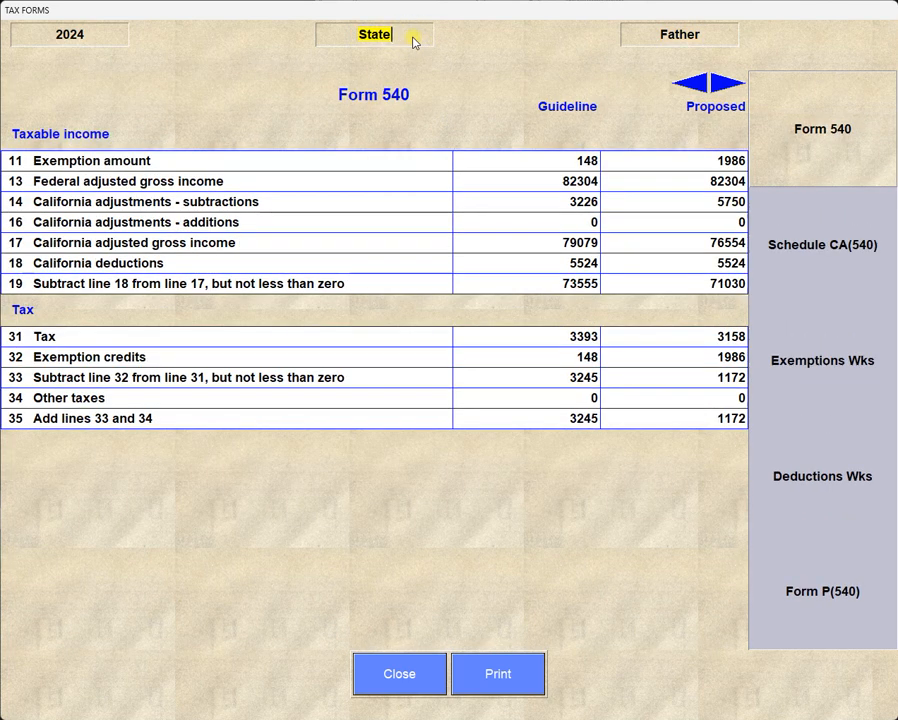
click(414, 40)
click(414, 40)
click(413, 38)
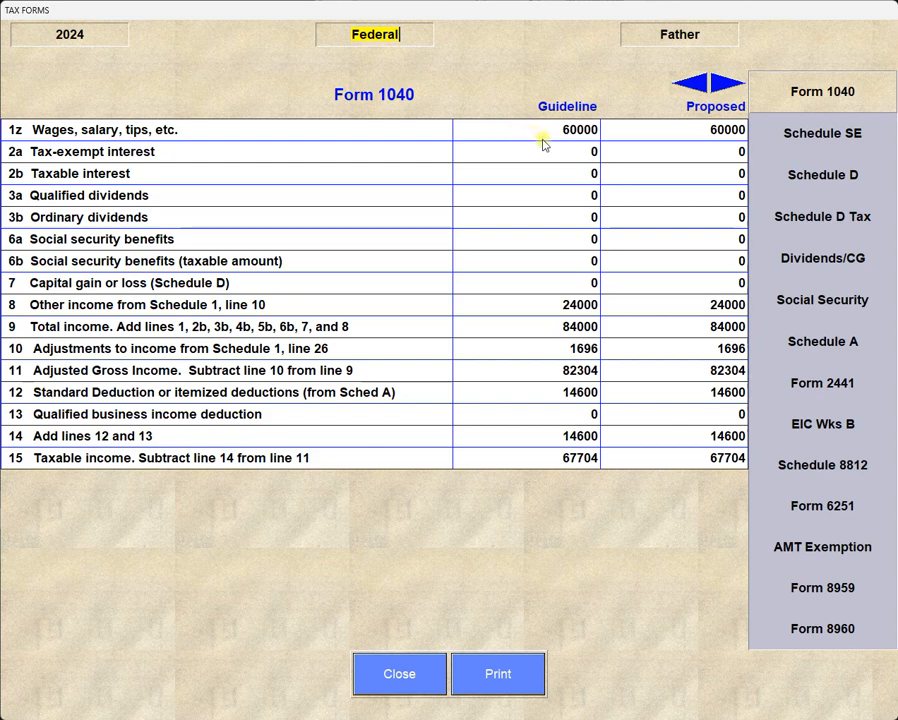
Step: Browse the father's federal Schedule D Tax, Dividends/CG, Schedule A and Schedule 8812 forms
click(812, 220)
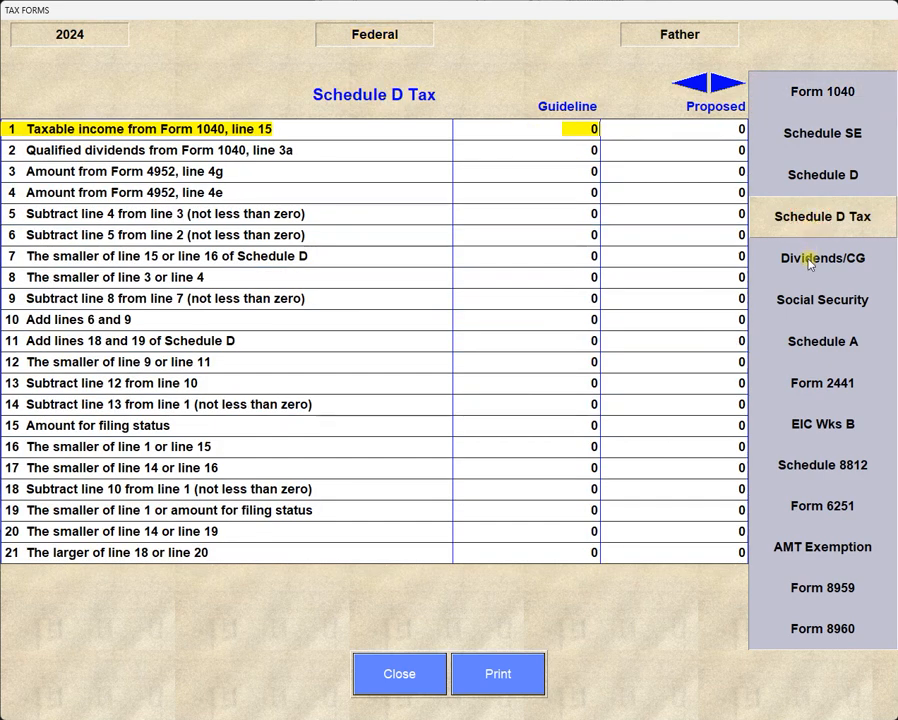
click(811, 261)
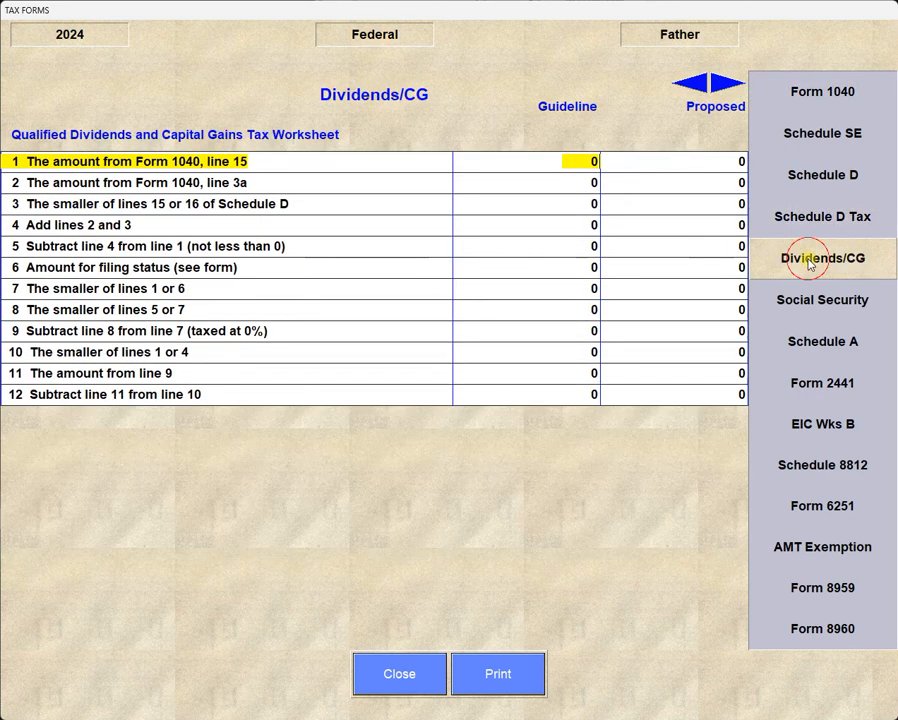
click(828, 350)
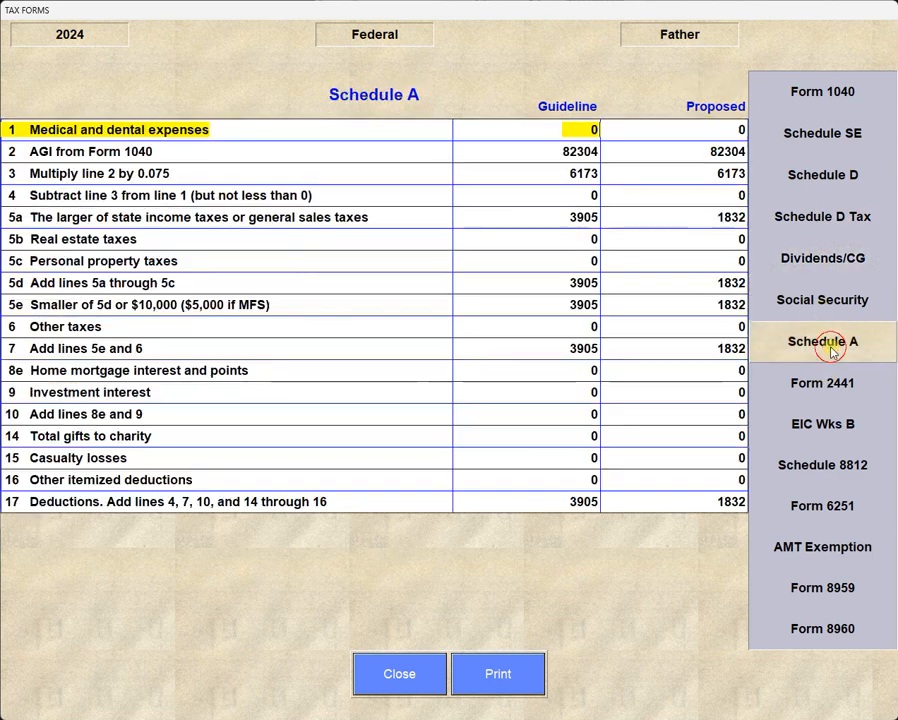
click(818, 473)
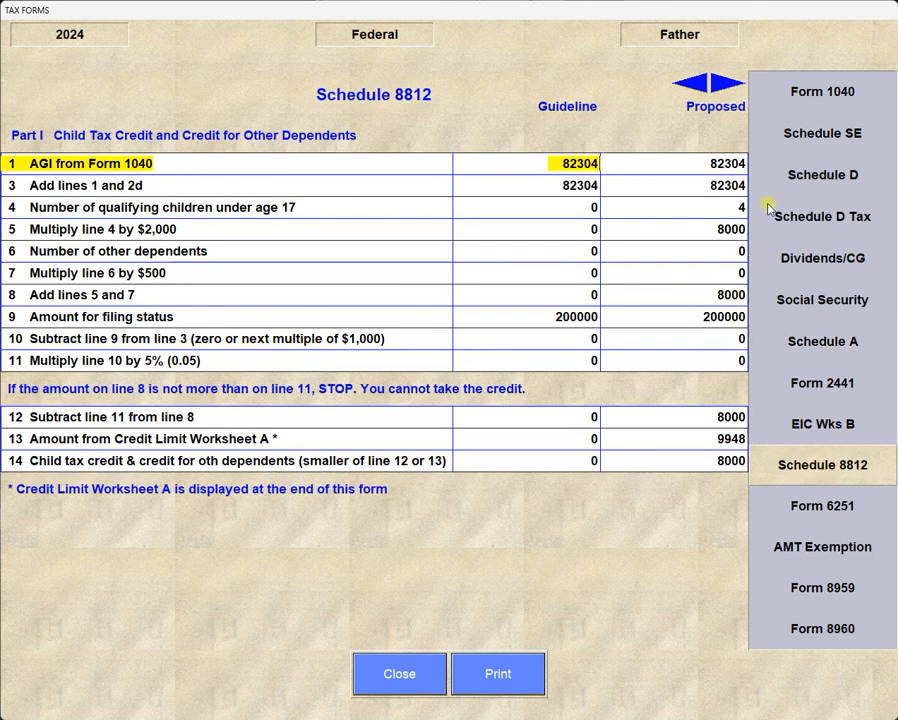
Step: Page through all parts of Schedule 8812, return to Part I, and close the tax forms
click(725, 88)
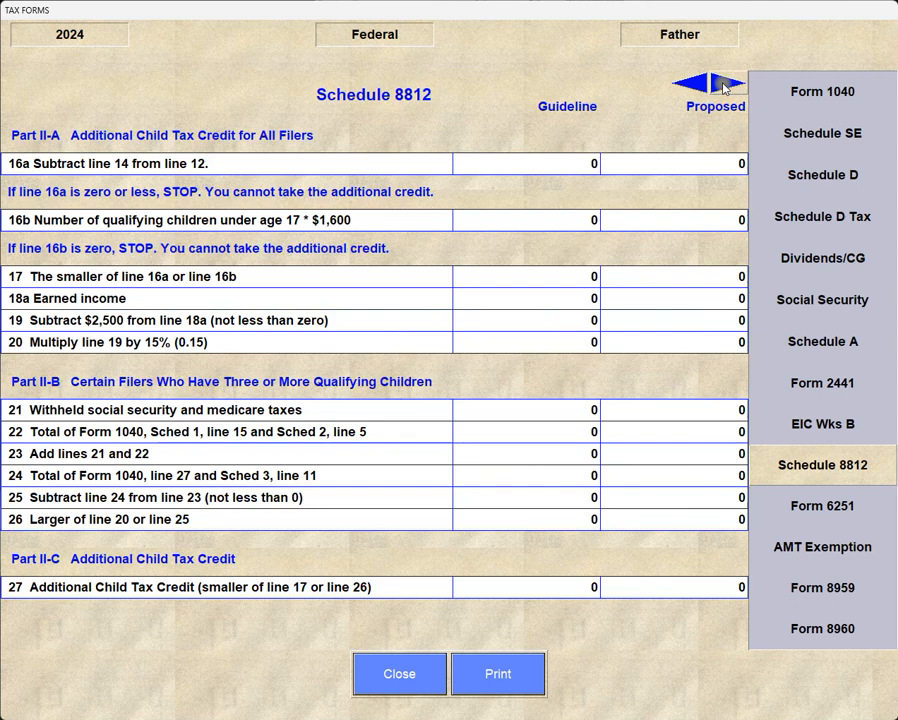
click(725, 88)
click(701, 85)
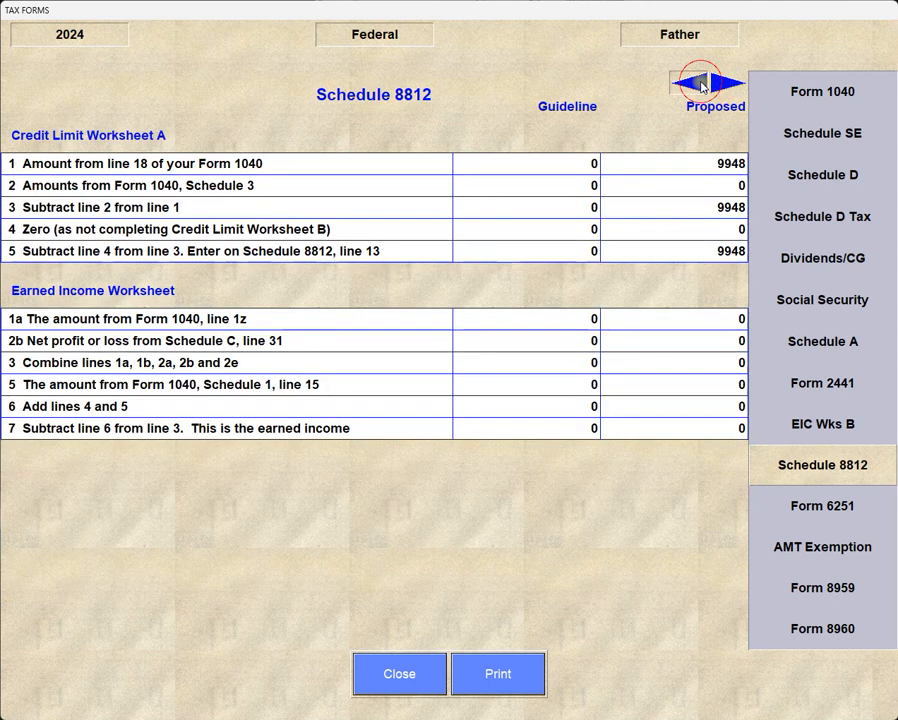
click(701, 85)
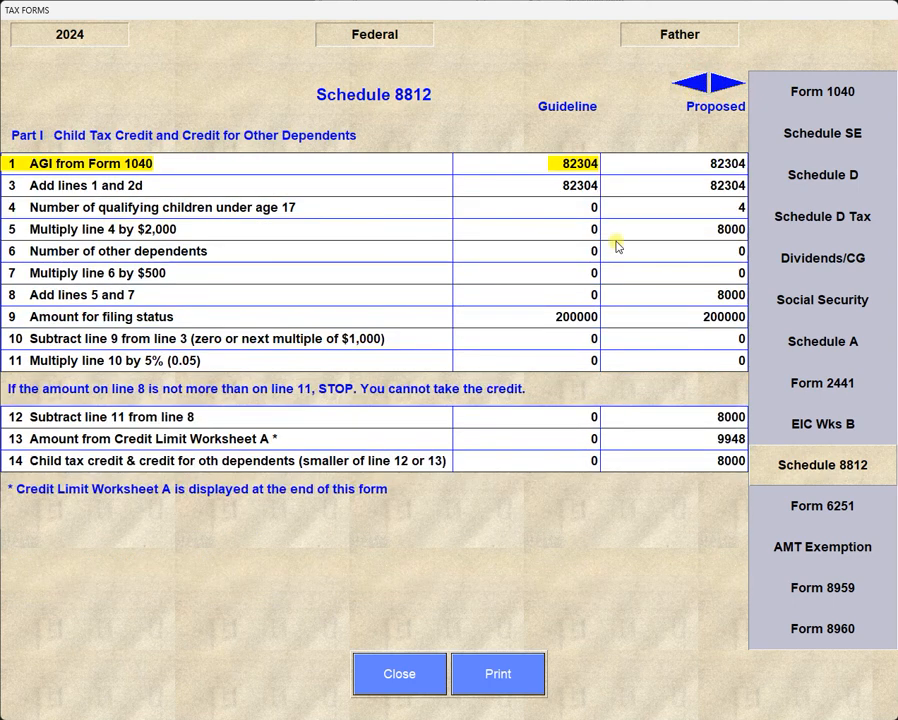
click(400, 672)
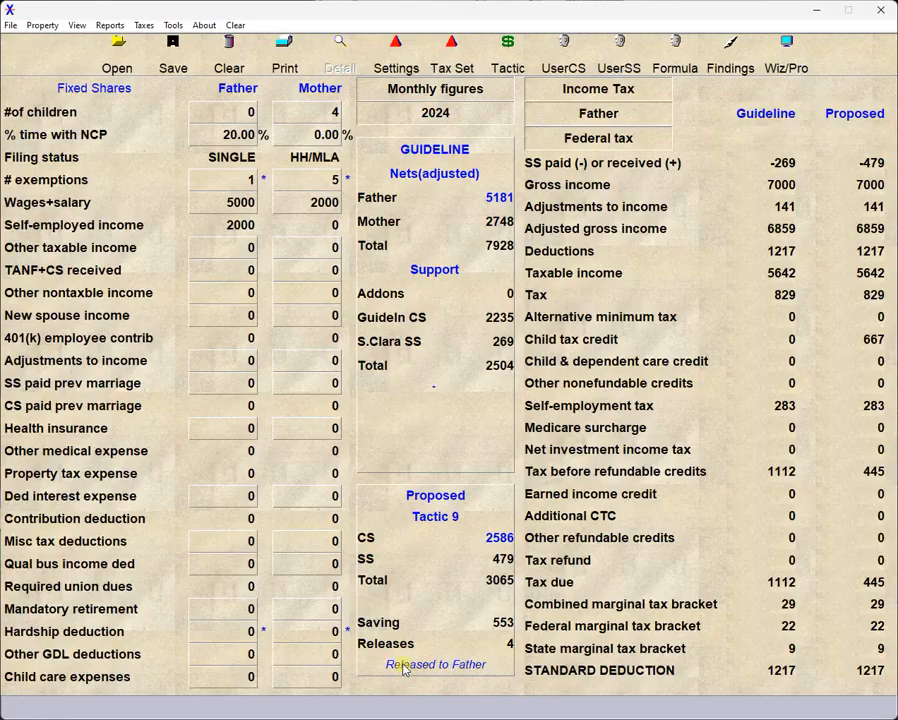
Step: Review the father's 2024 W4 form and close it
click(144, 25)
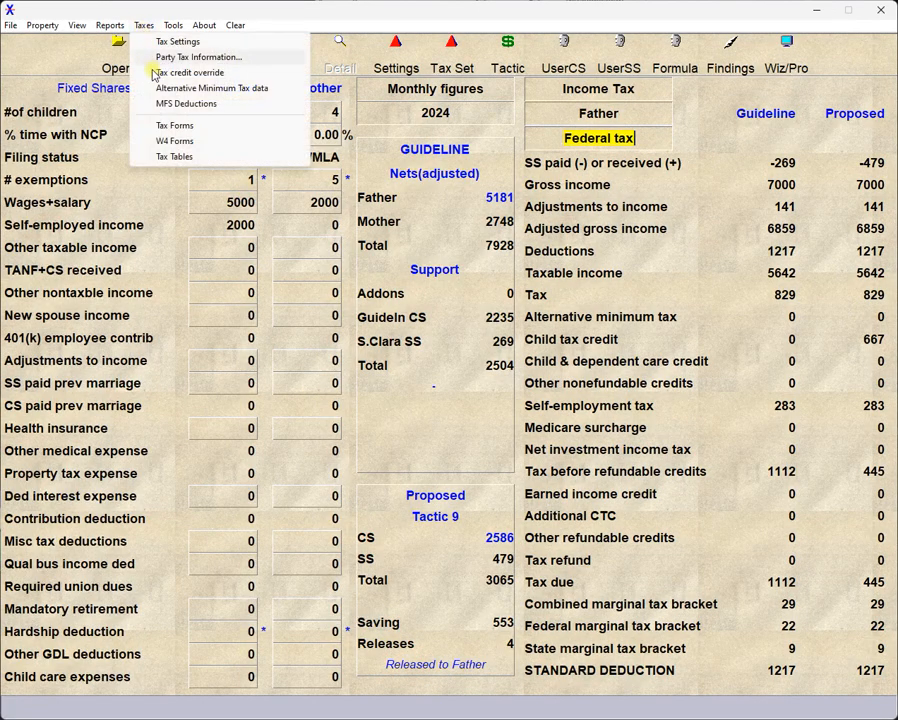
click(162, 140)
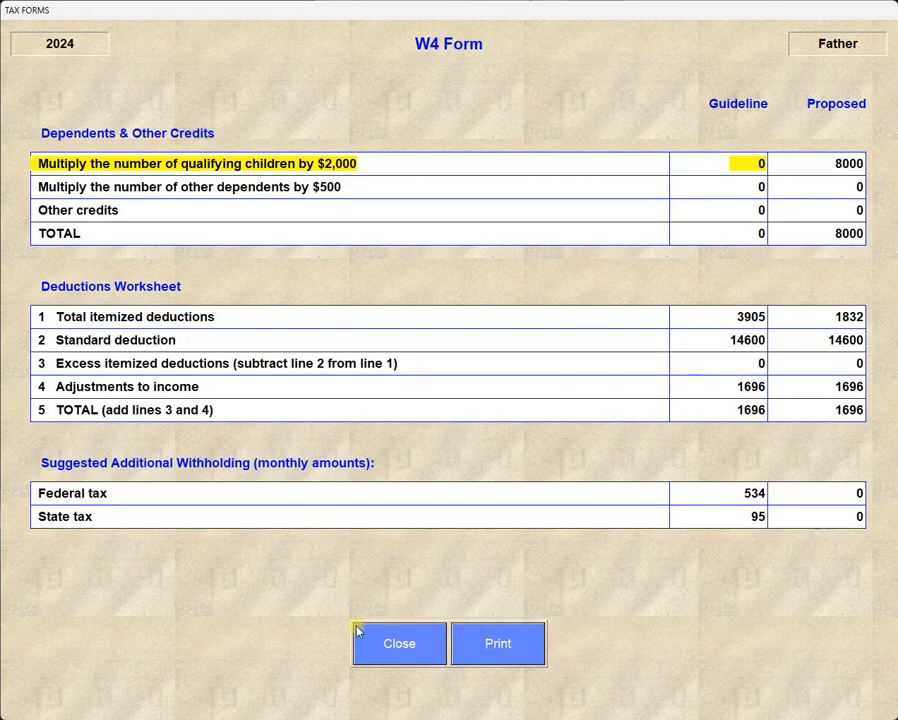
click(410, 646)
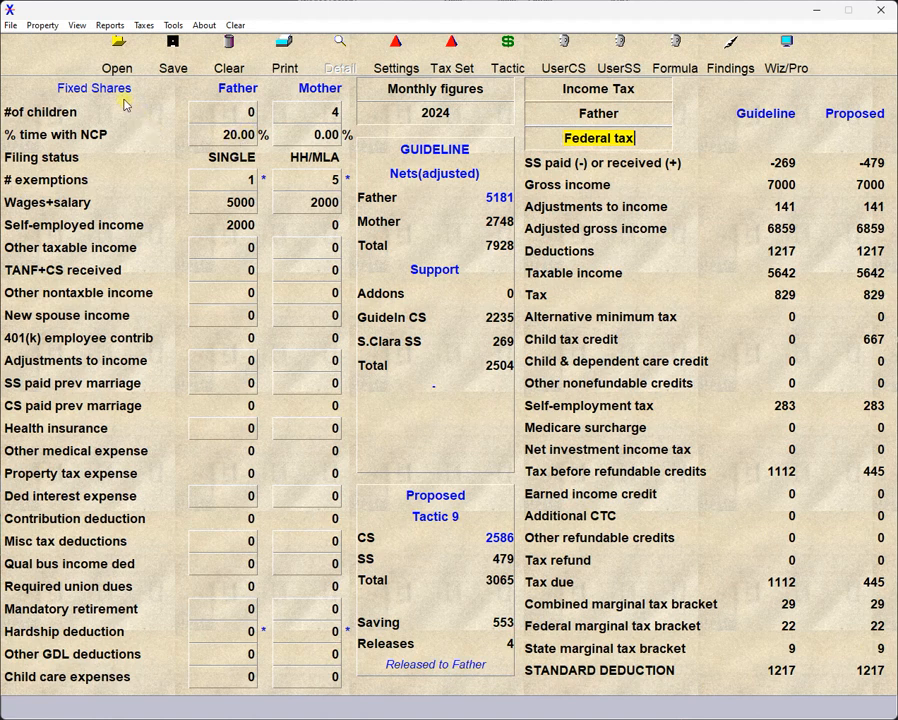
Step: Select the father's wages and salary entry and open the Variable Bonus Income report
click(107, 25)
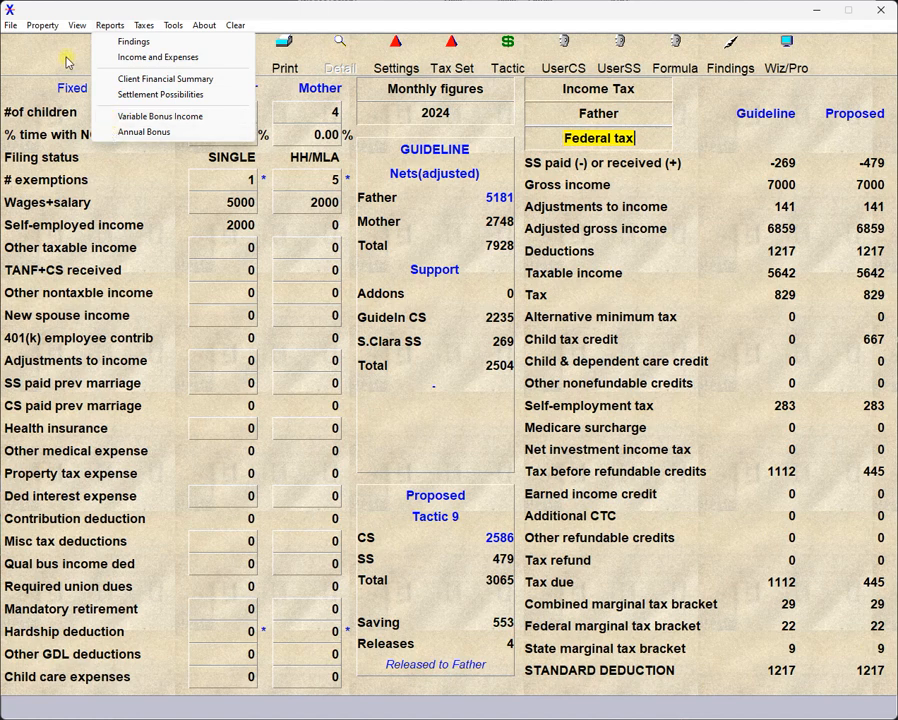
key(Escape)
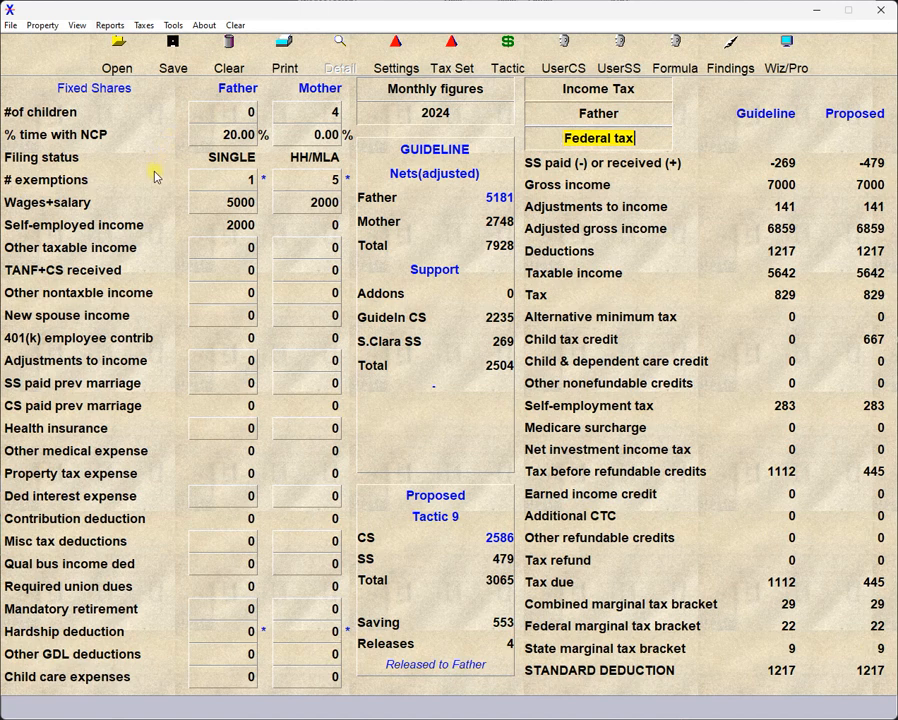
click(222, 204)
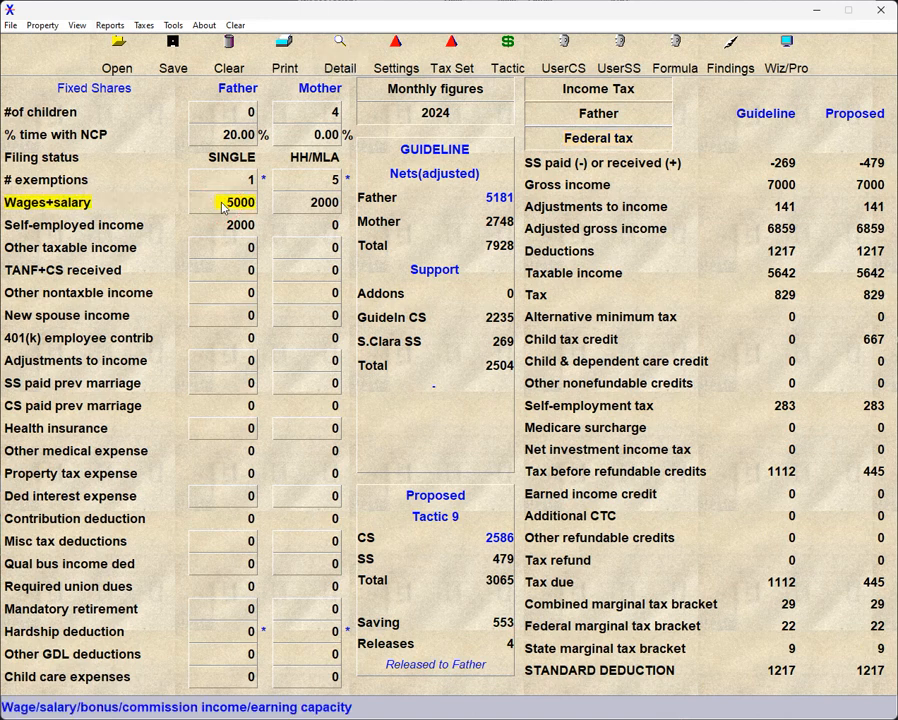
click(110, 26)
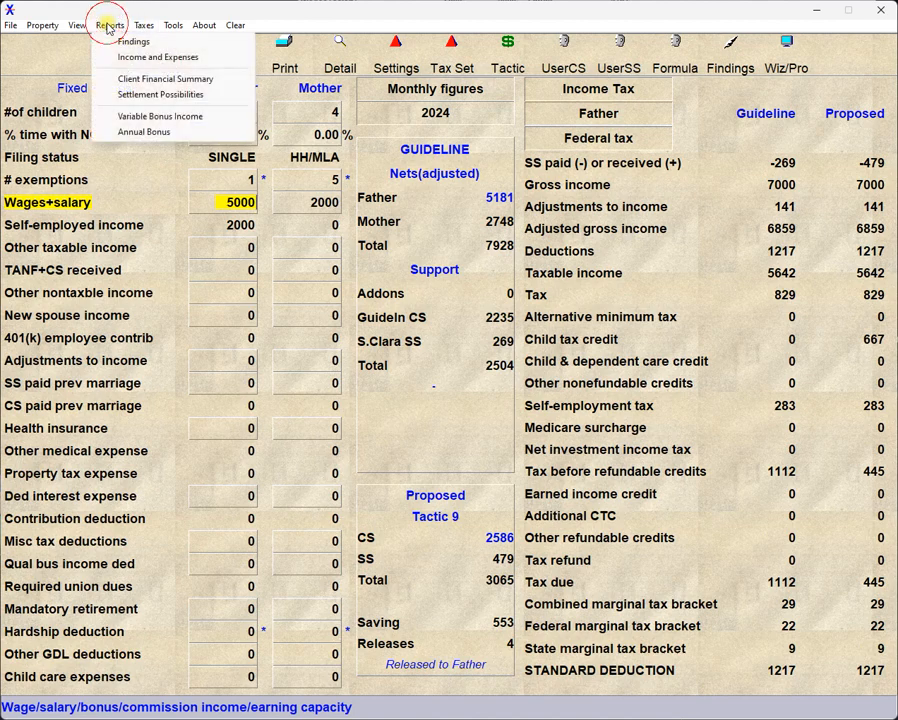
click(148, 114)
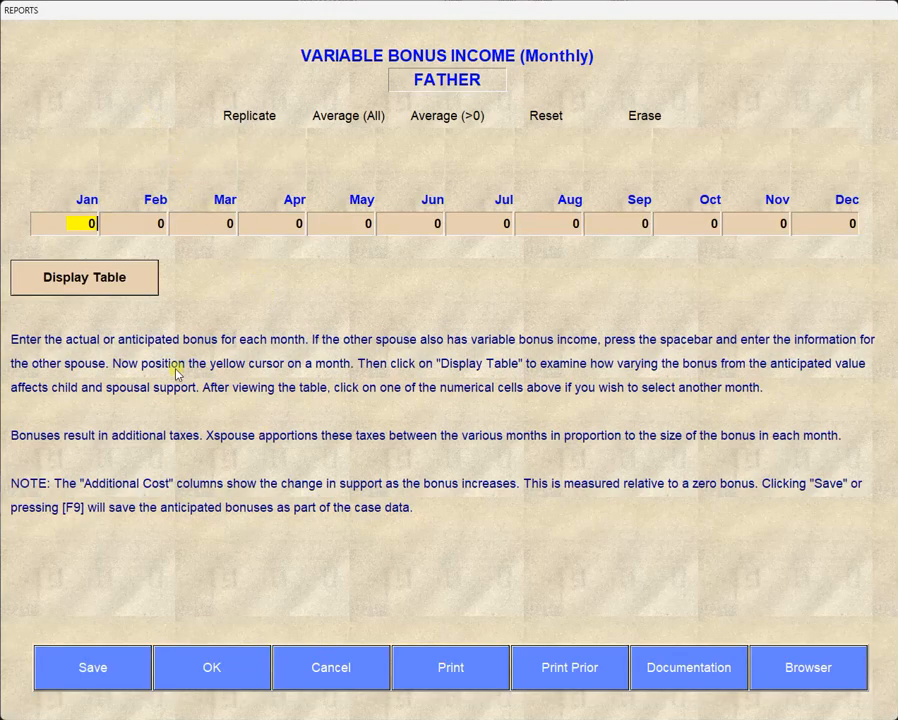
Step: Display the father's January variable bonus table, check the report's documentation, and cancel the report
click(104, 280)
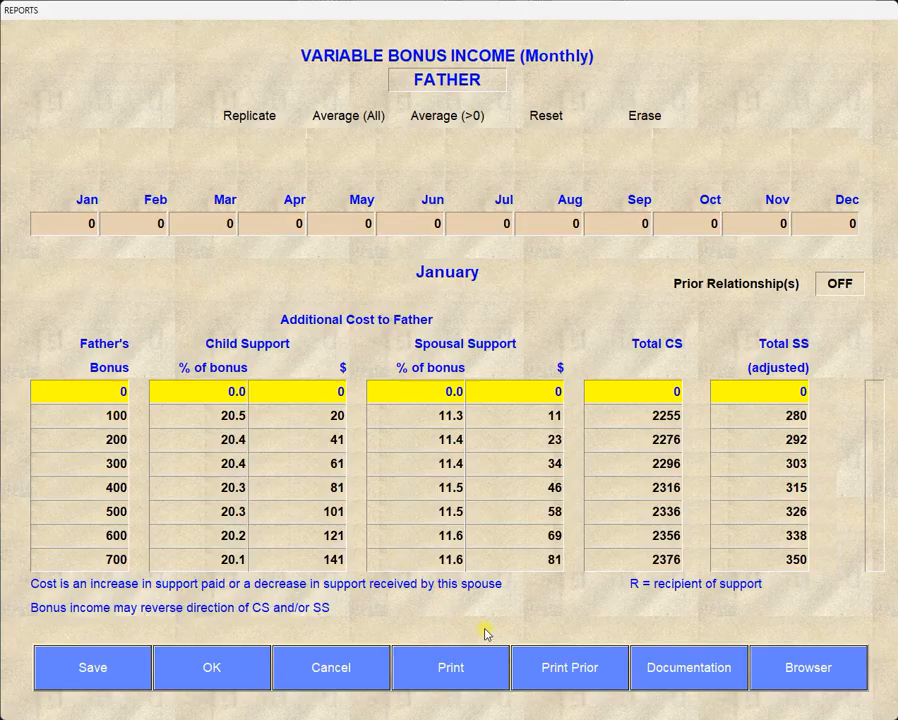
click(655, 672)
click(398, 670)
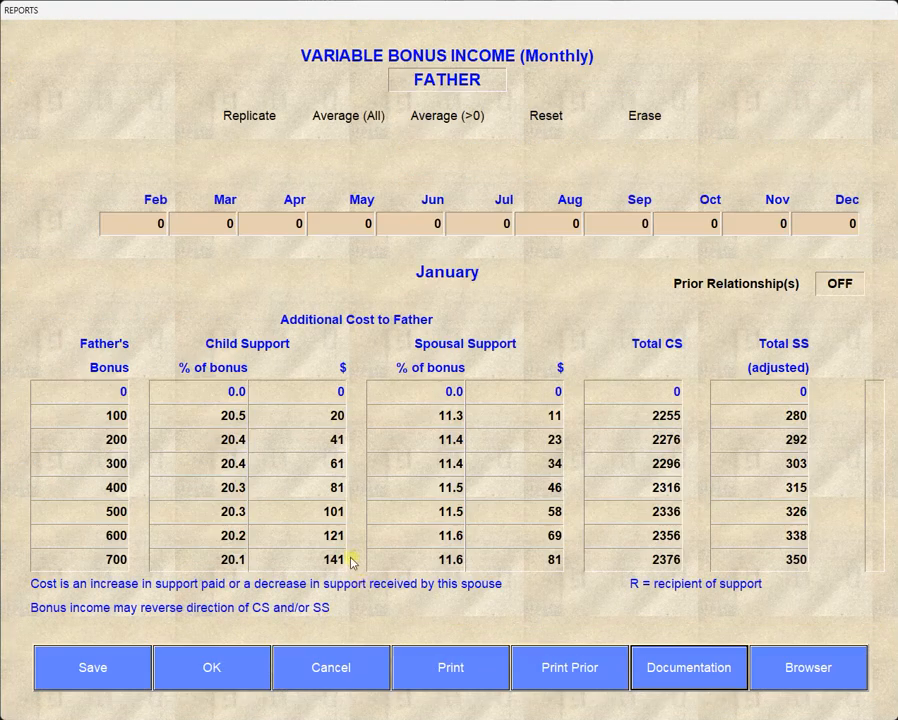
click(331, 677)
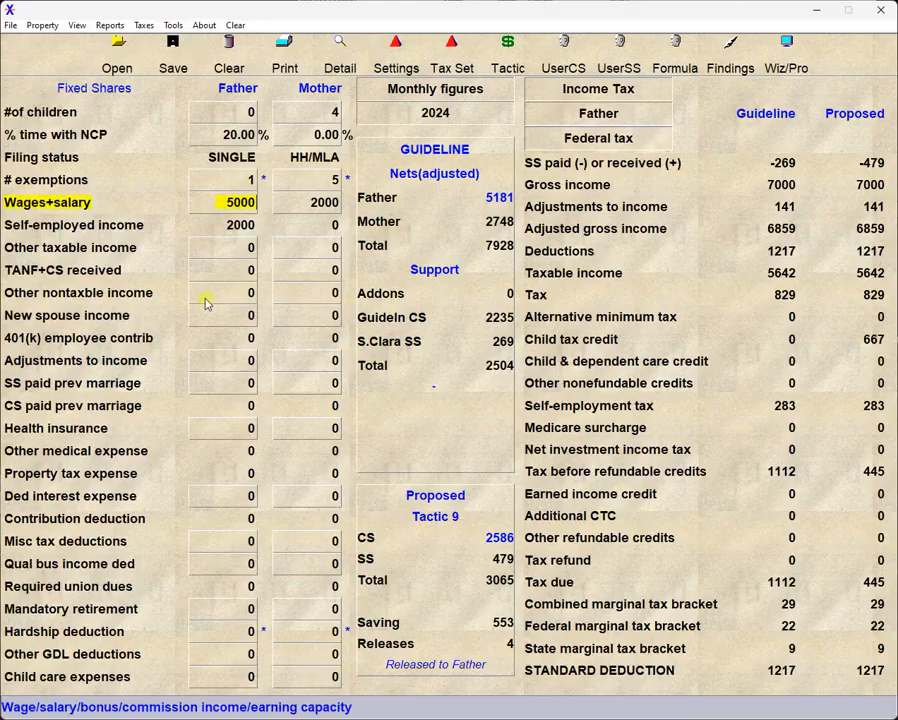
Step: Open the father's Annual Bonus Income report, display its support table, and close the report
click(108, 25)
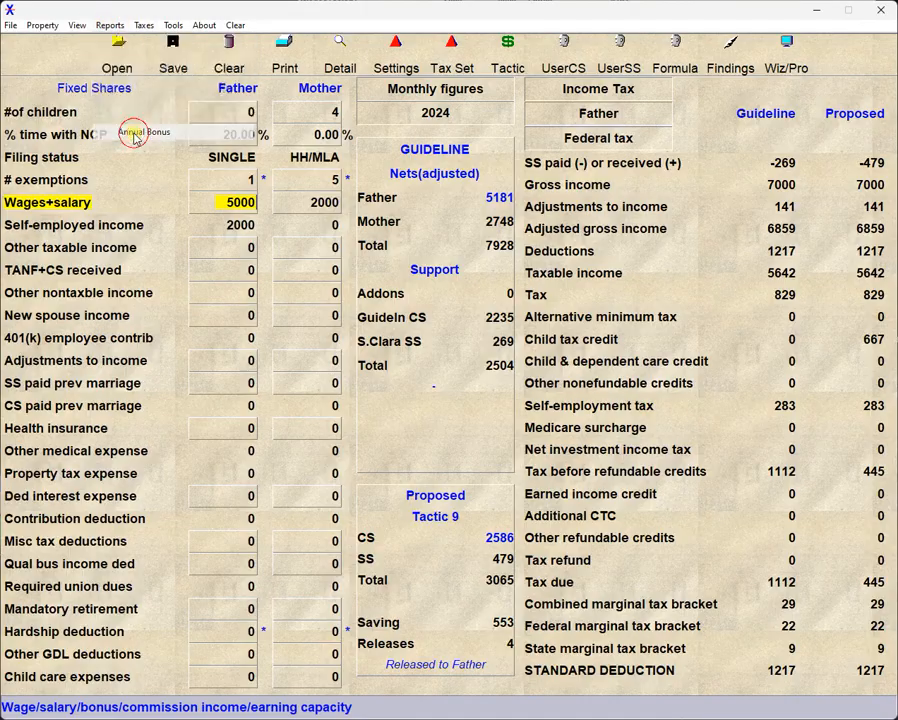
click(92, 131)
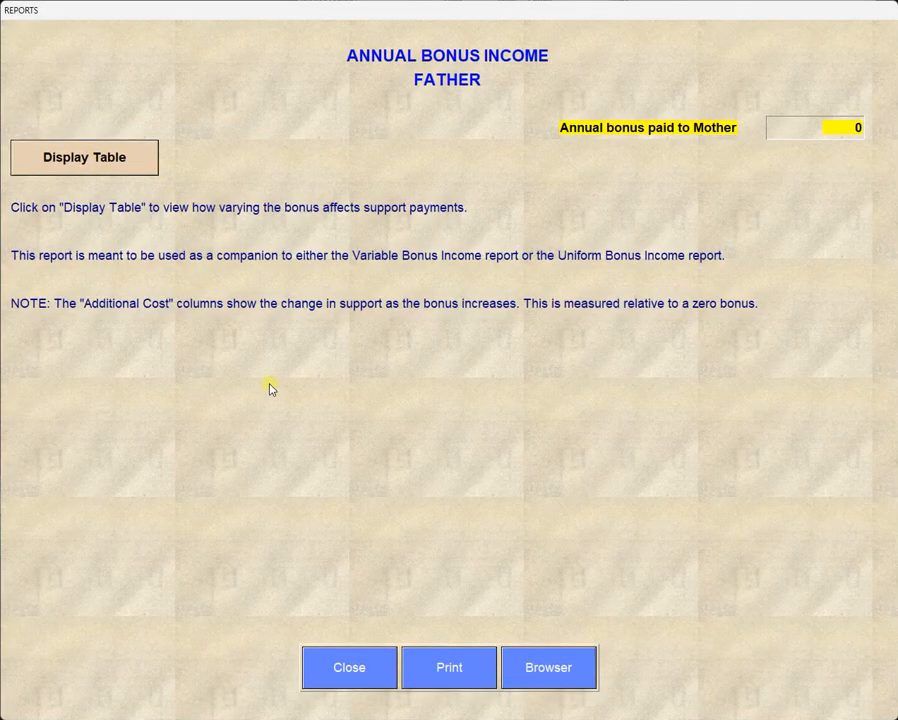
click(96, 161)
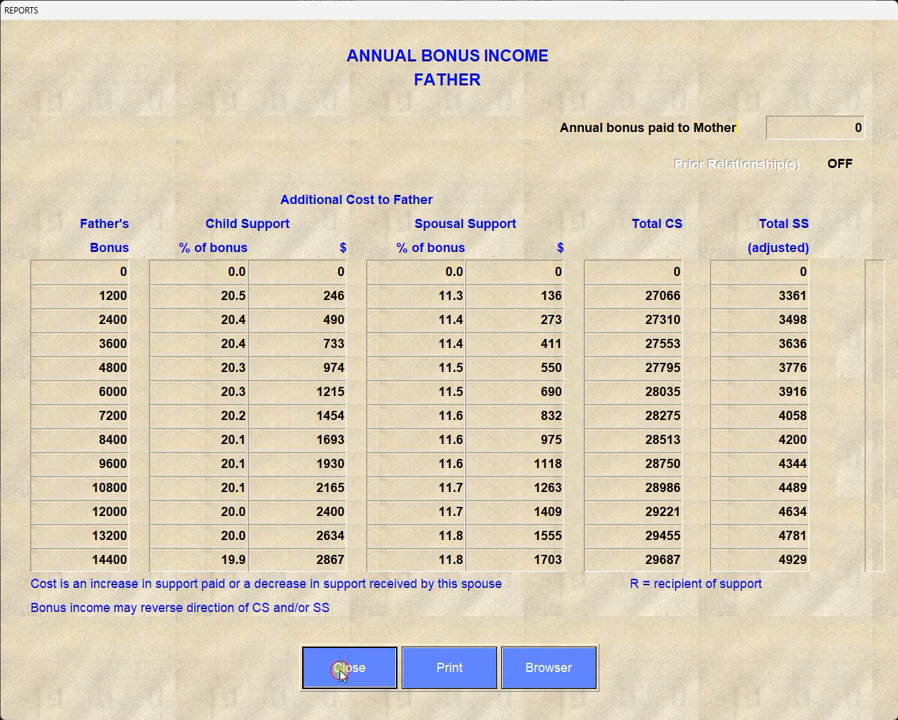
click(340, 669)
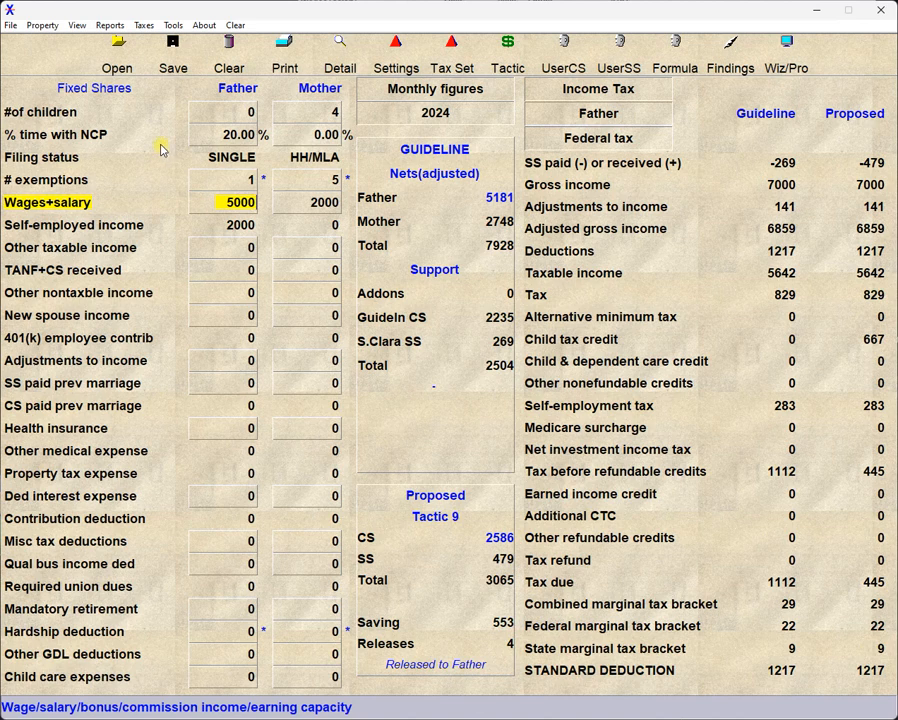
Step: Open the tax tables, view the 2025 federal income tax brackets for MFJ, and return the year to 2024
click(143, 25)
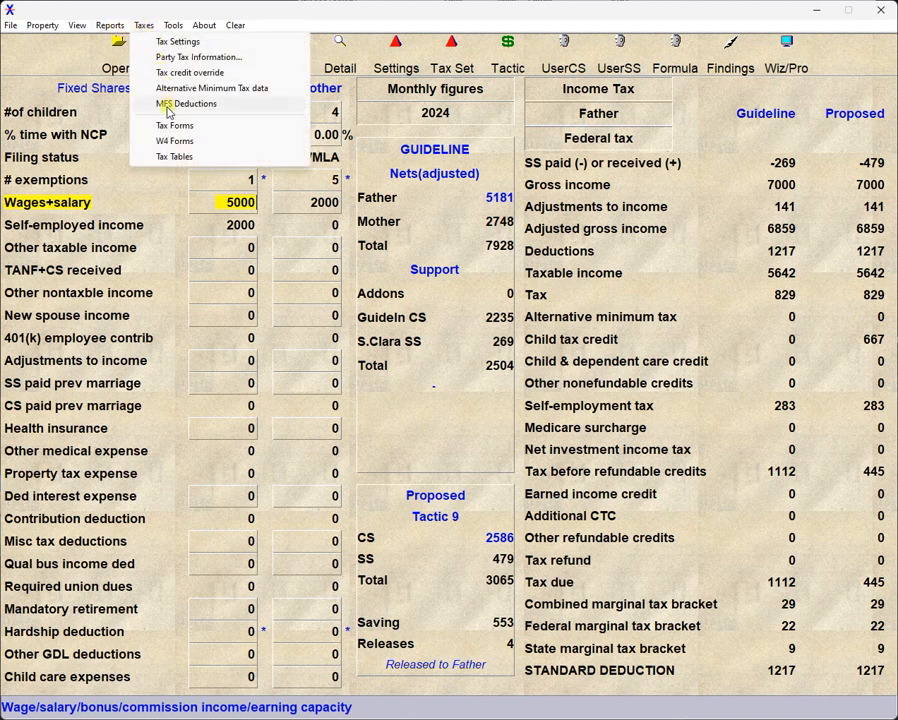
click(175, 157)
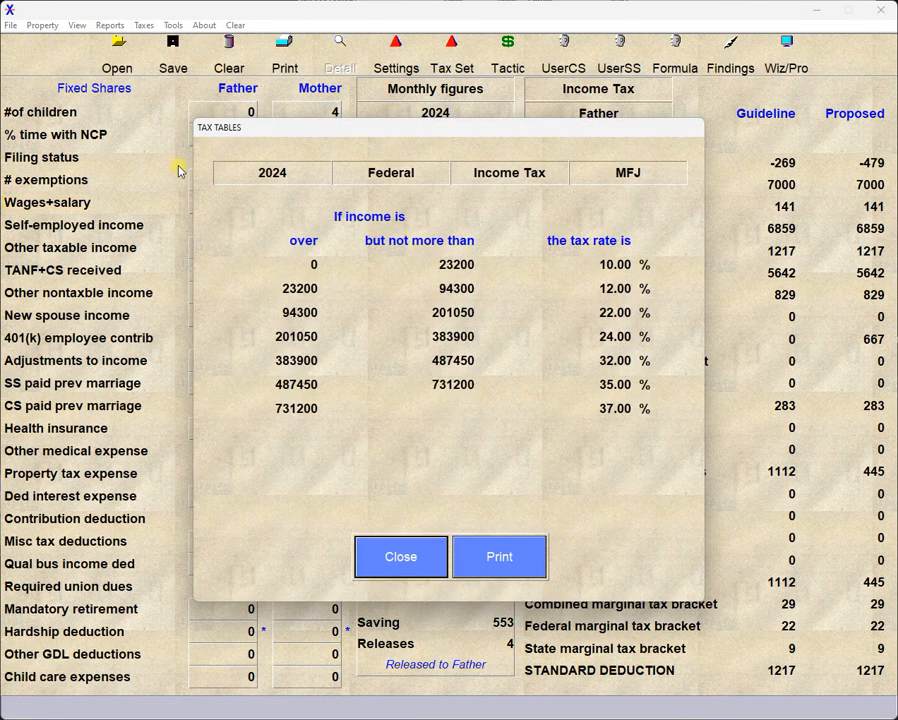
click(314, 180)
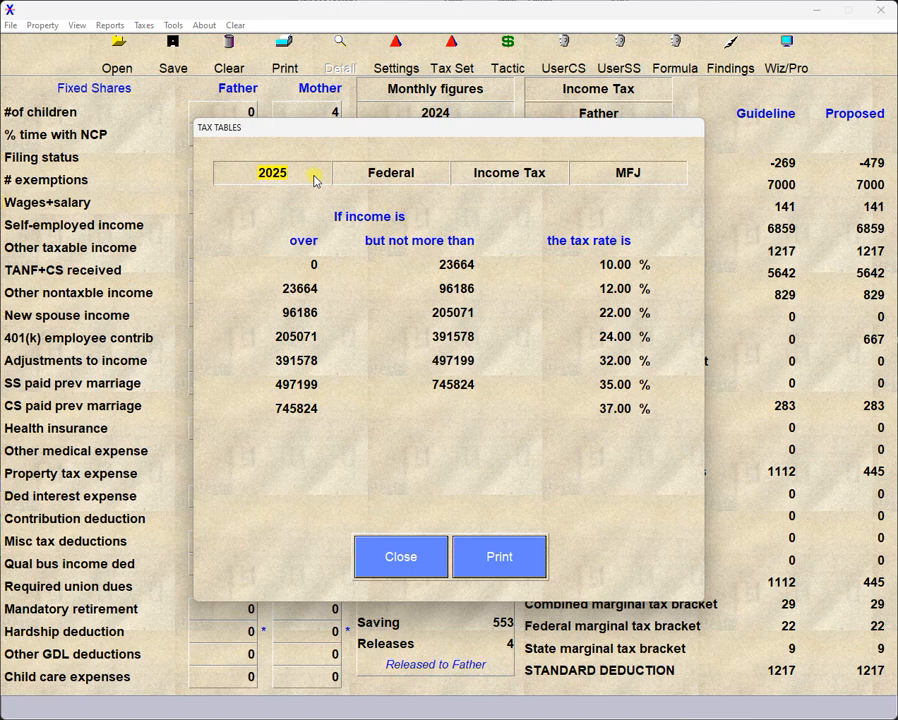
key(BackSpace)
text(3)
key(BackSpace)
text(4)
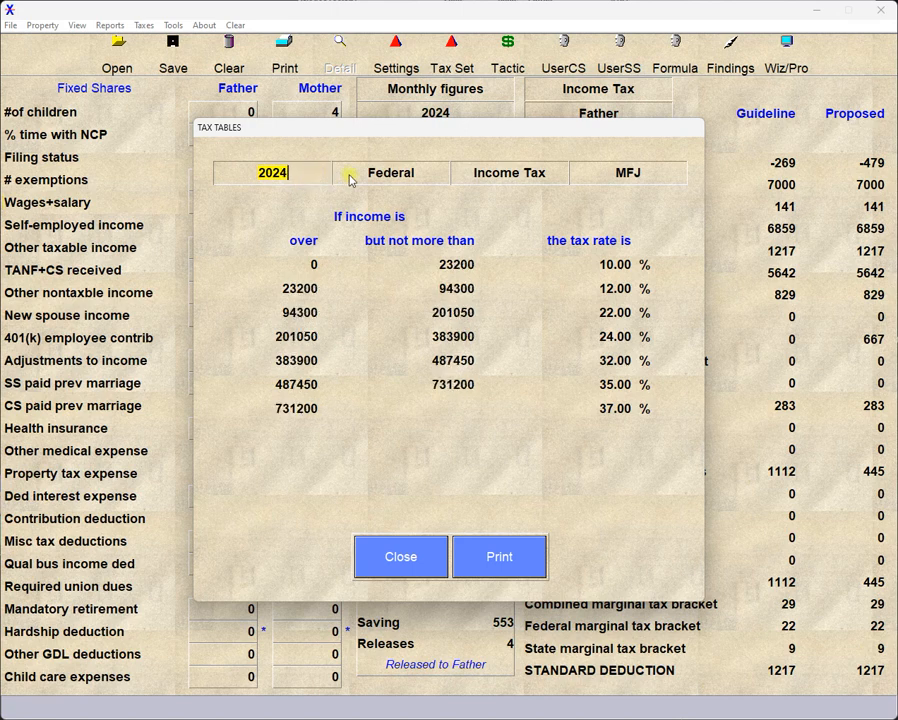
Step: Try the jurisdiction, tax type and filing status selections, including SINGLE, return to Federal, Income Tax and MFJ, and close the tax tables
click(416, 177)
click(420, 181)
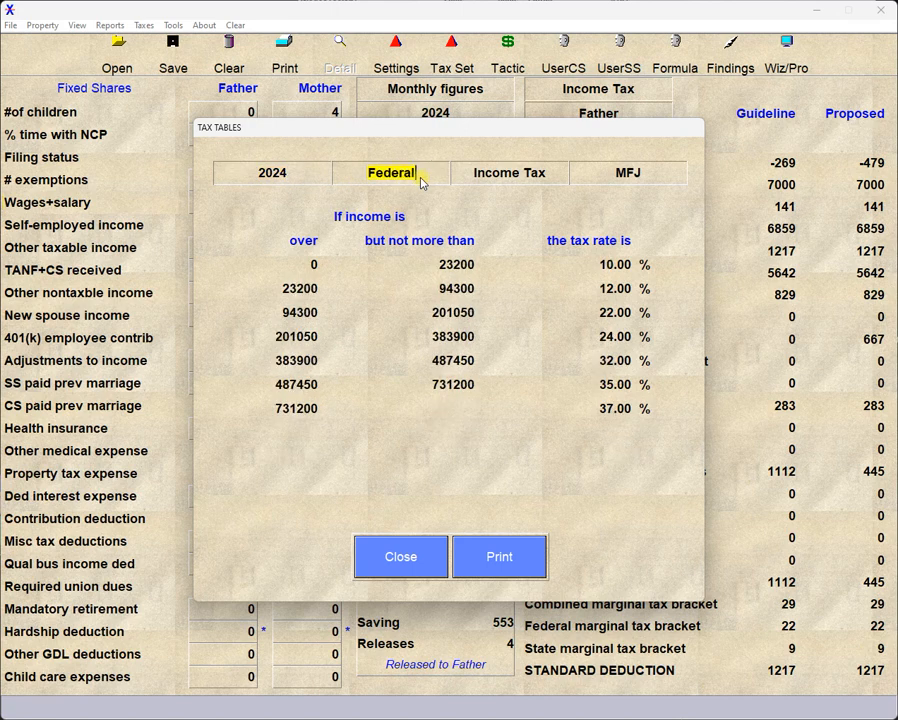
click(543, 178)
click(545, 180)
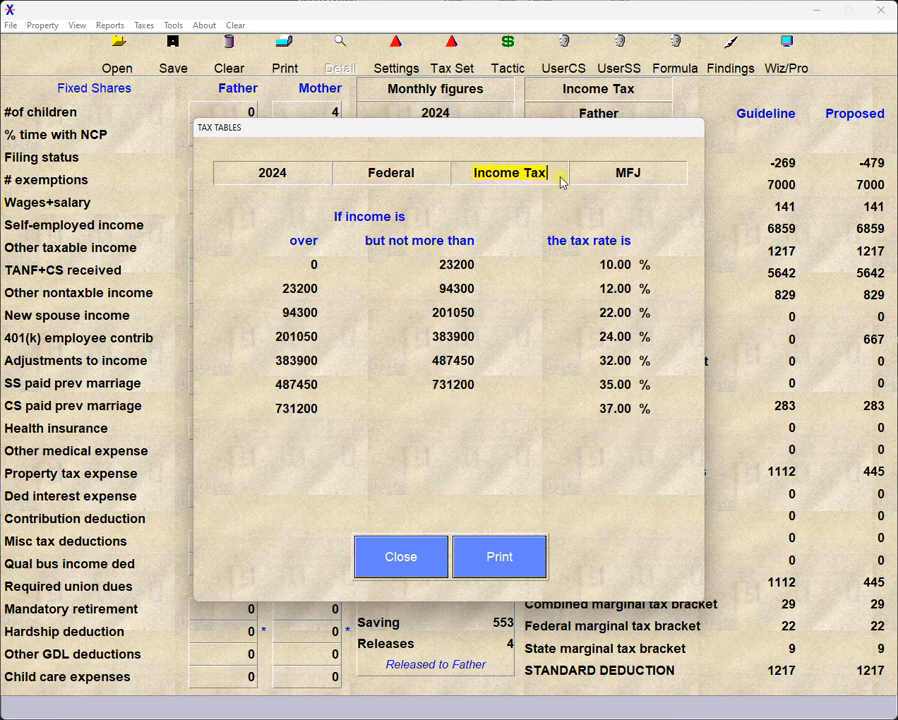
click(600, 177)
click(598, 177)
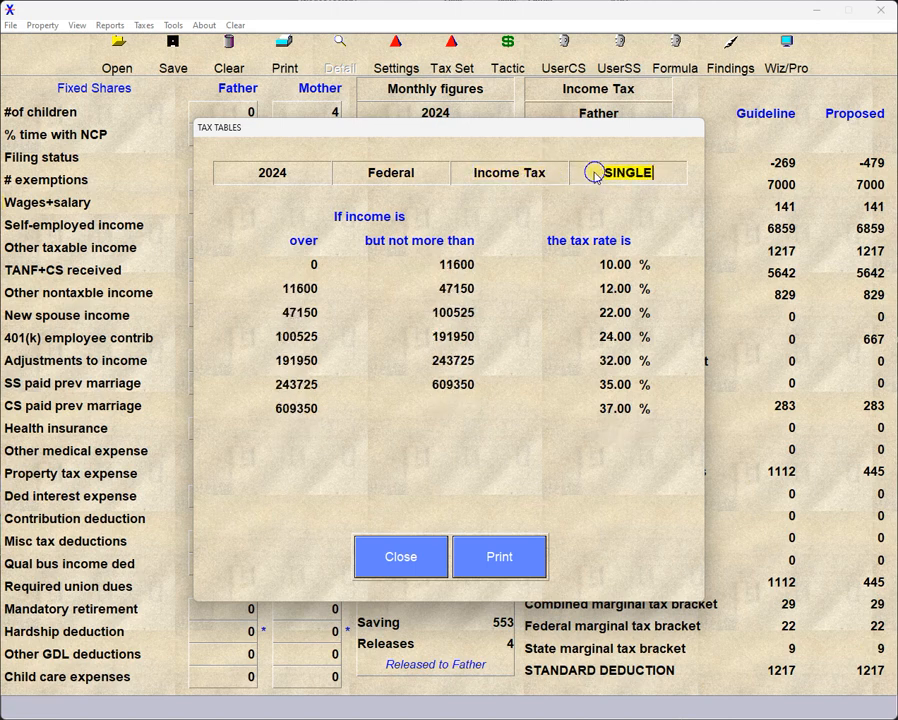
click(594, 176)
click(594, 177)
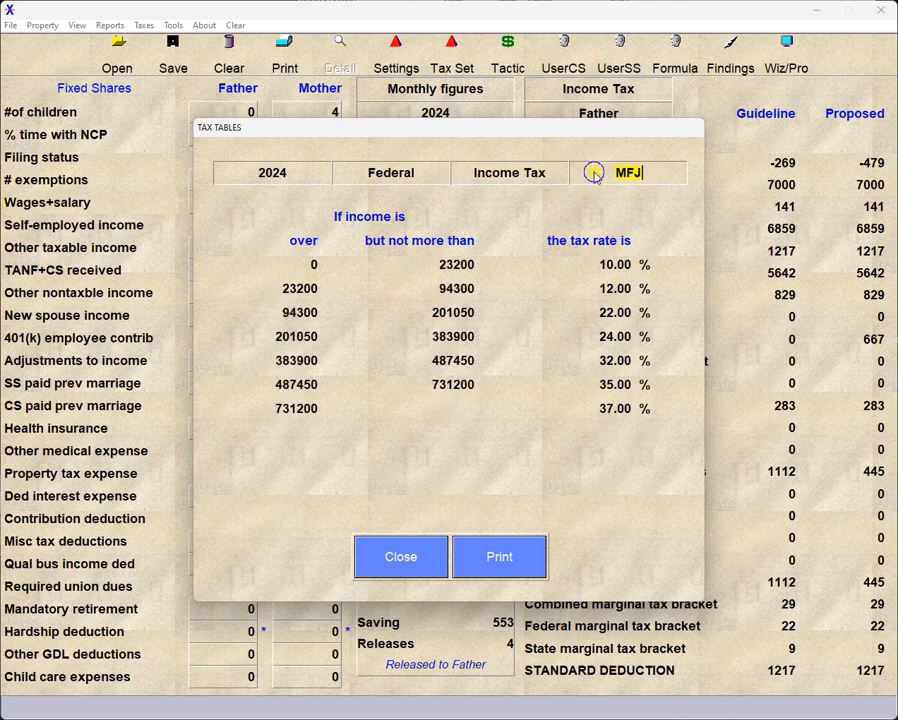
click(419, 560)
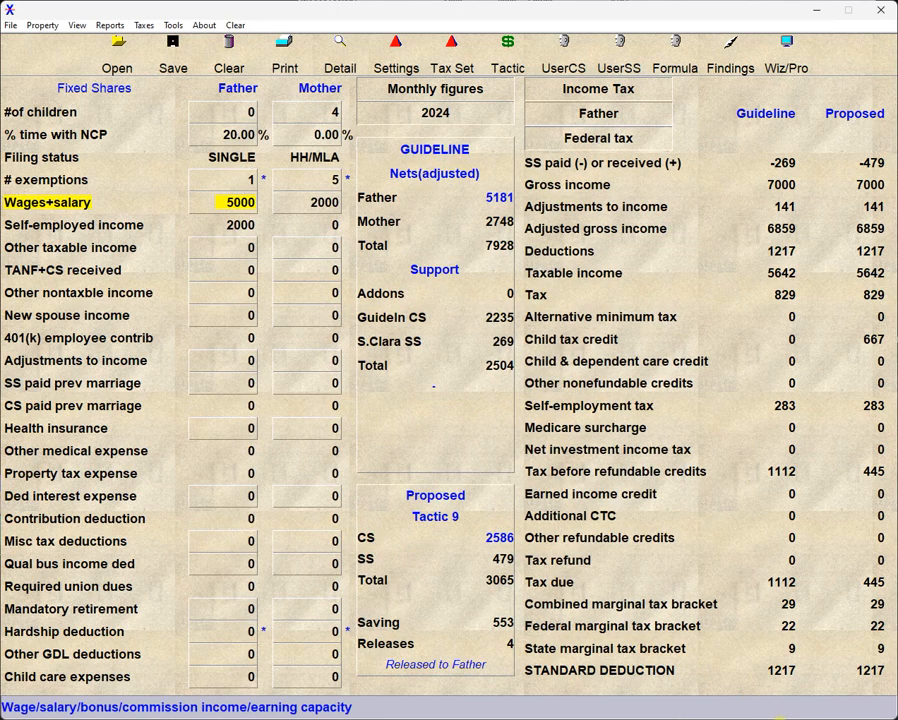